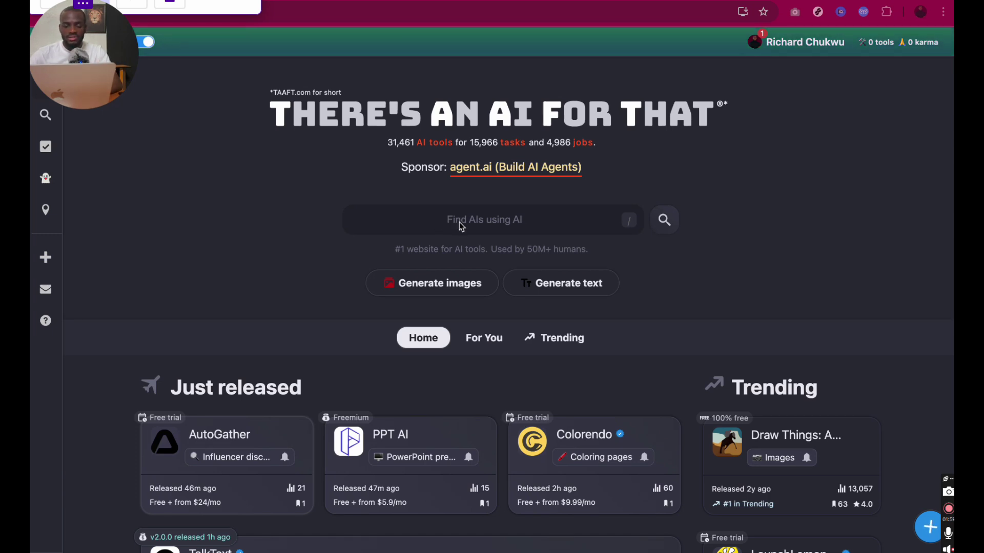
- Search the AI tool directory for "Job search"
{"action": "left_click", "coordinate": [442, 220]}
{"action": "type", "text": "Jo"}
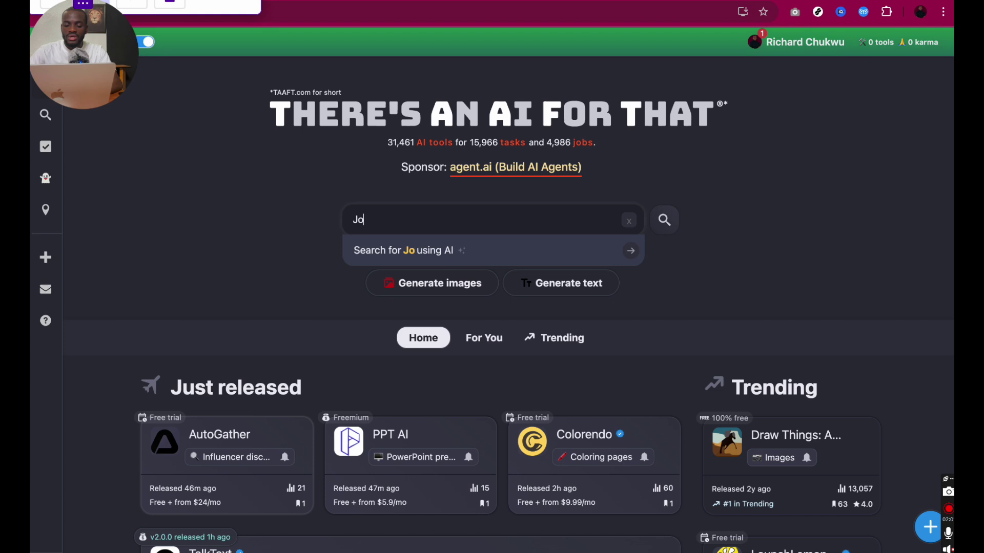
{"action": "type", "text": "b searc"}
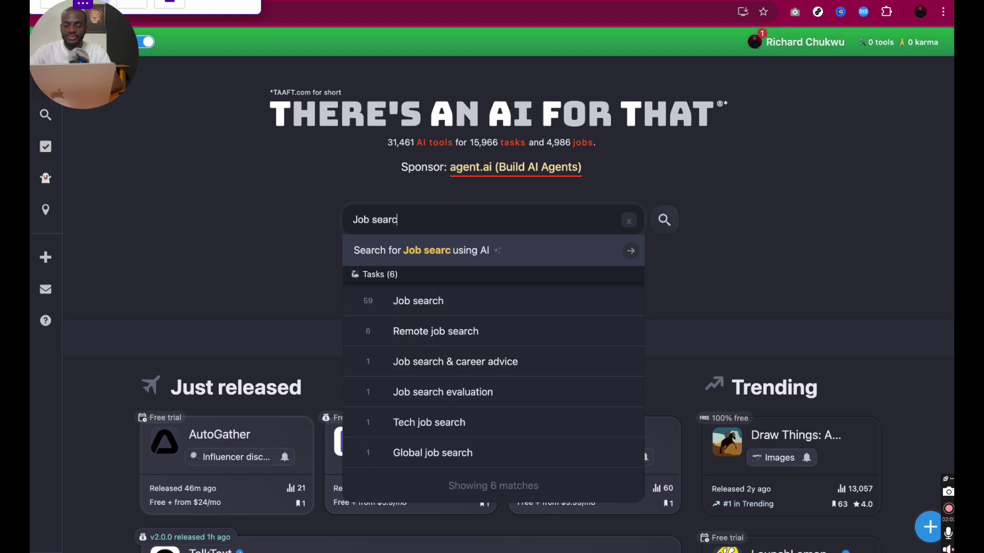
{"action": "type", "text": "h"}
{"action": "key", "text": "Return"}
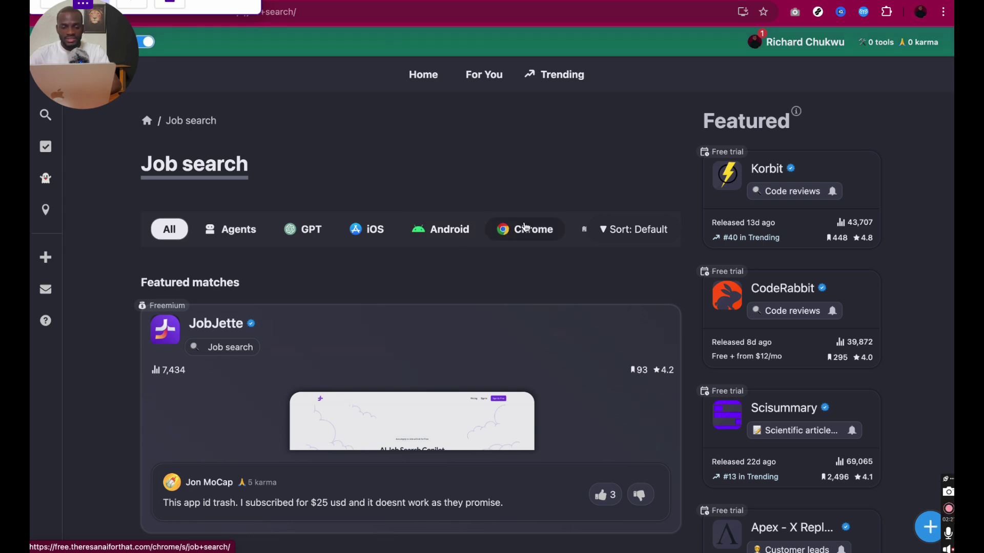
- Filter the job search results to agents and look through the featured matches
{"action": "left_click", "coordinate": [226, 228]}
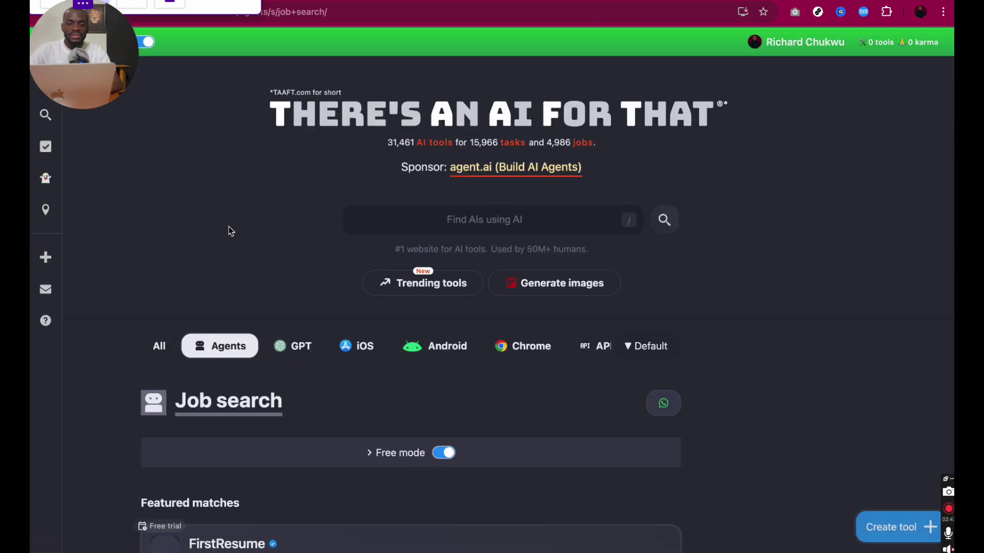
{"action": "scroll", "coordinate": [310, 281], "scroll_direction": "down", "scroll_amount": 4}
{"action": "scroll", "coordinate": [311, 281], "scroll_direction": "down", "scroll_amount": 6}
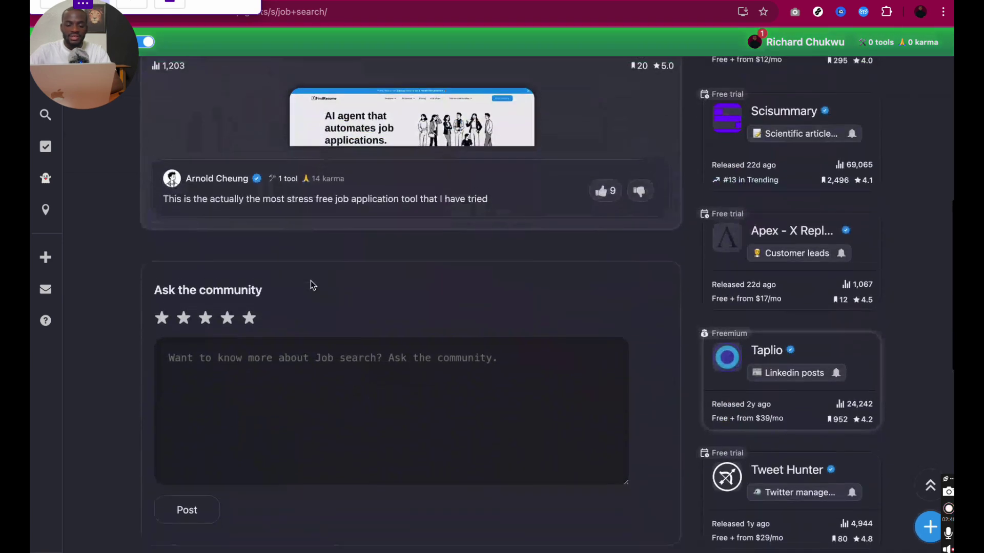
{"action": "scroll", "coordinate": [311, 282], "scroll_direction": "up", "scroll_amount": 5}
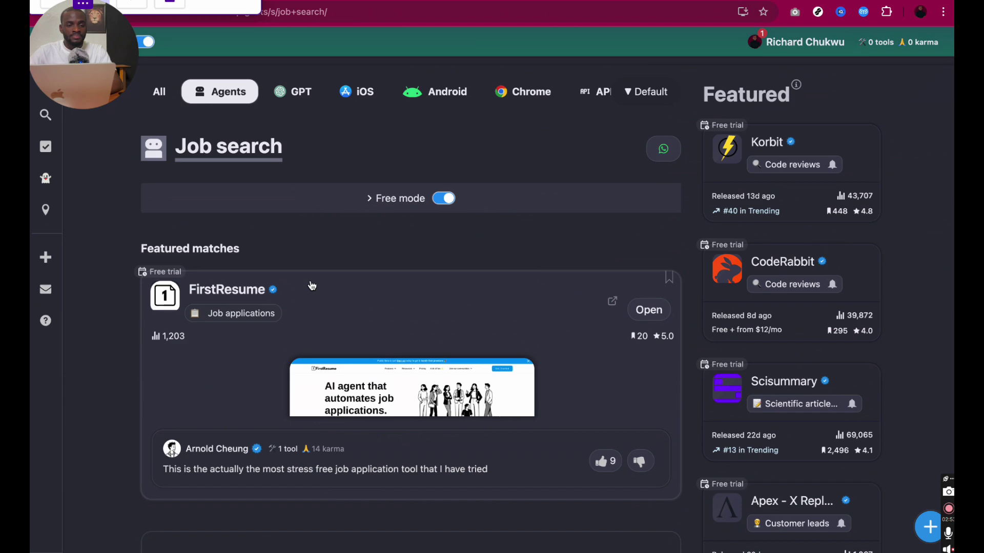
{"action": "scroll", "coordinate": [312, 285], "scroll_direction": "down", "scroll_amount": 6}
{"action": "scroll", "coordinate": [312, 285], "scroll_direction": "up", "scroll_amount": 6}
{"action": "scroll", "coordinate": [312, 286], "scroll_direction": "down", "scroll_amount": 1}
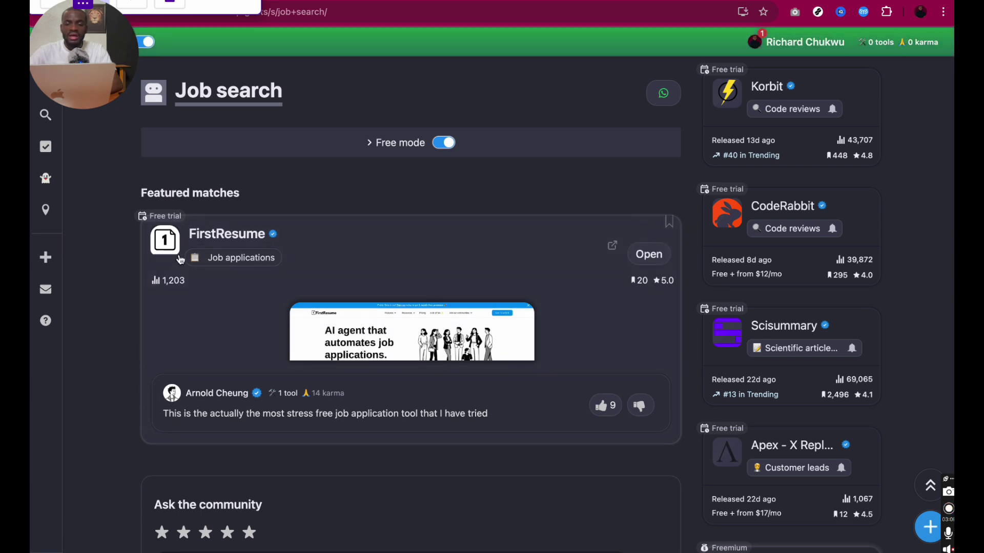
- Open the FirstResume listing, read its description and how it works, and launch the tool's website
{"action": "left_click", "coordinate": [650, 256]}
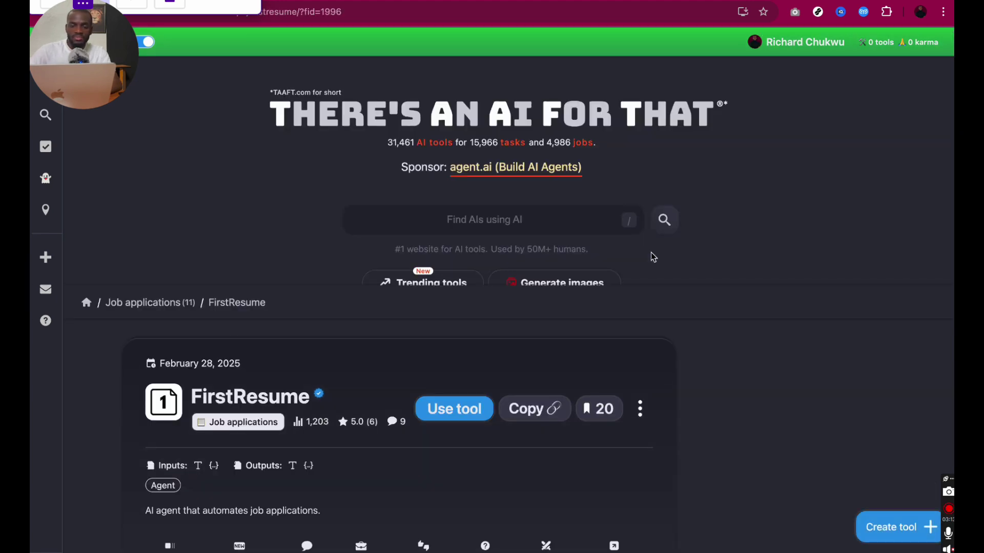
{"action": "scroll", "coordinate": [324, 306], "scroll_direction": "down", "scroll_amount": 3}
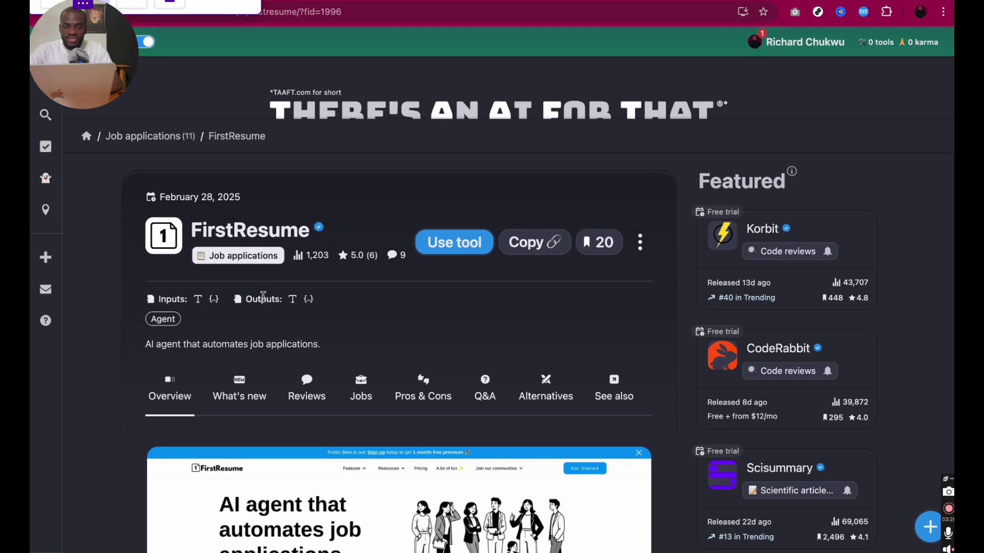
{"action": "scroll", "coordinate": [264, 297], "scroll_direction": "down", "scroll_amount": 4}
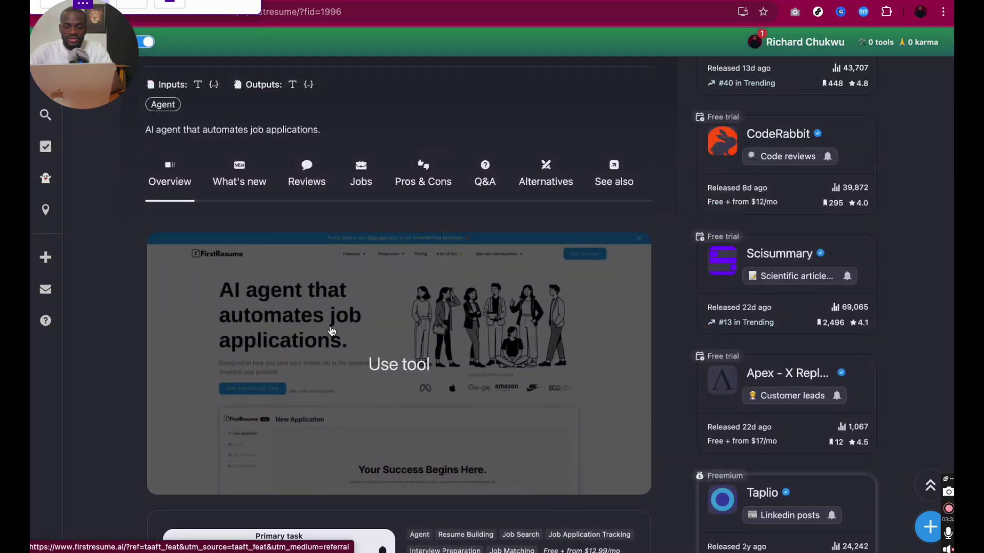
{"action": "scroll", "coordinate": [332, 331], "scroll_direction": "down", "scroll_amount": 5}
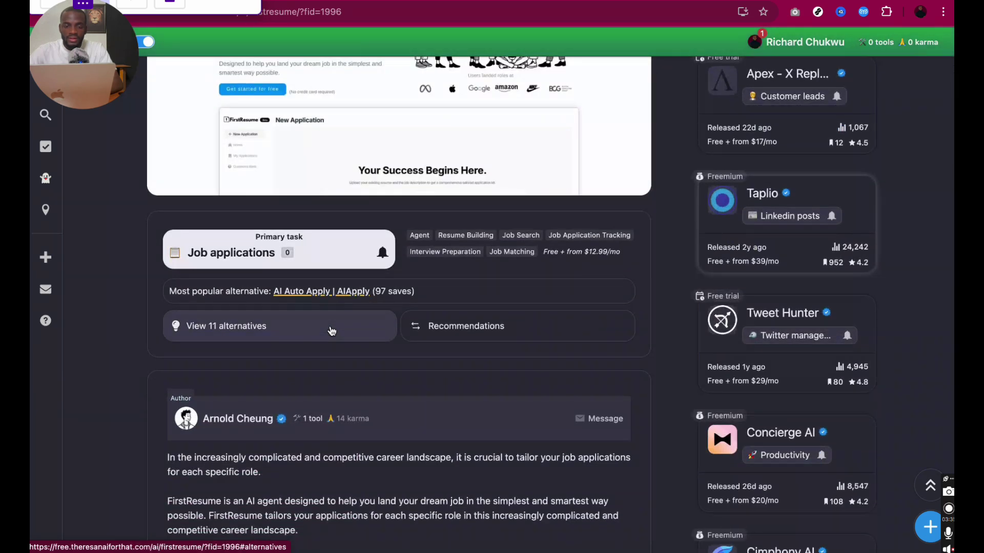
{"action": "scroll", "coordinate": [332, 331], "scroll_direction": "down", "scroll_amount": 2}
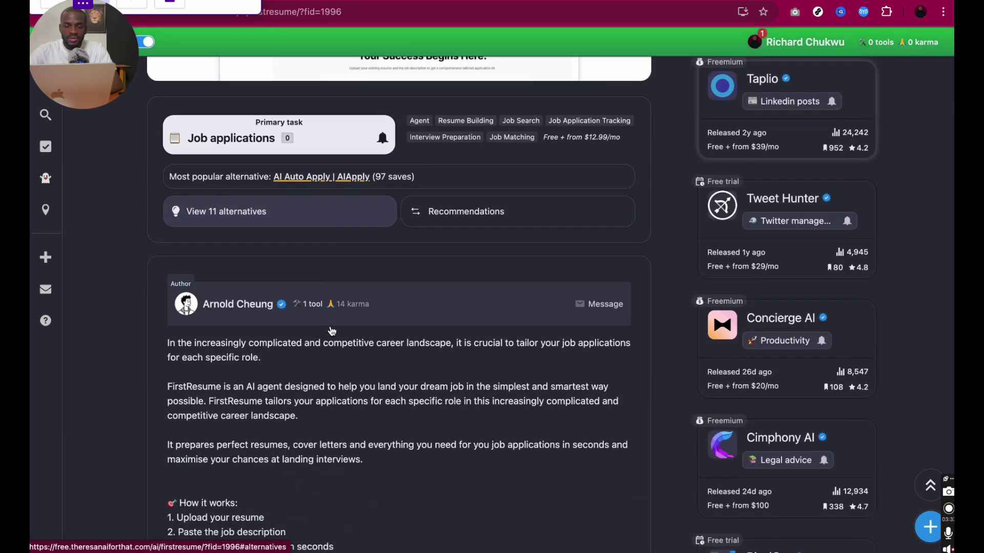
{"action": "scroll", "coordinate": [332, 331], "scroll_direction": "down", "scroll_amount": 4}
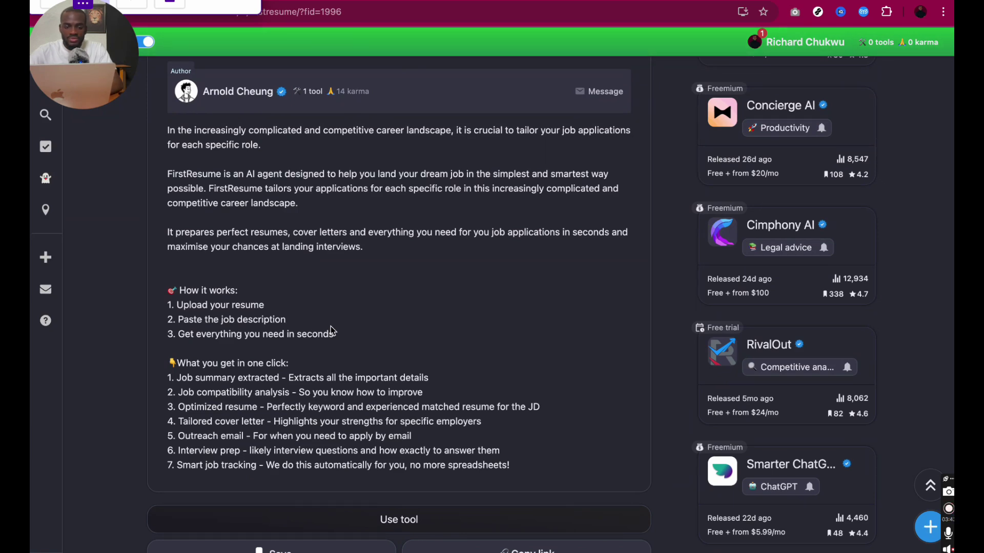
{"action": "scroll", "coordinate": [331, 328], "scroll_direction": "down", "scroll_amount": 6}
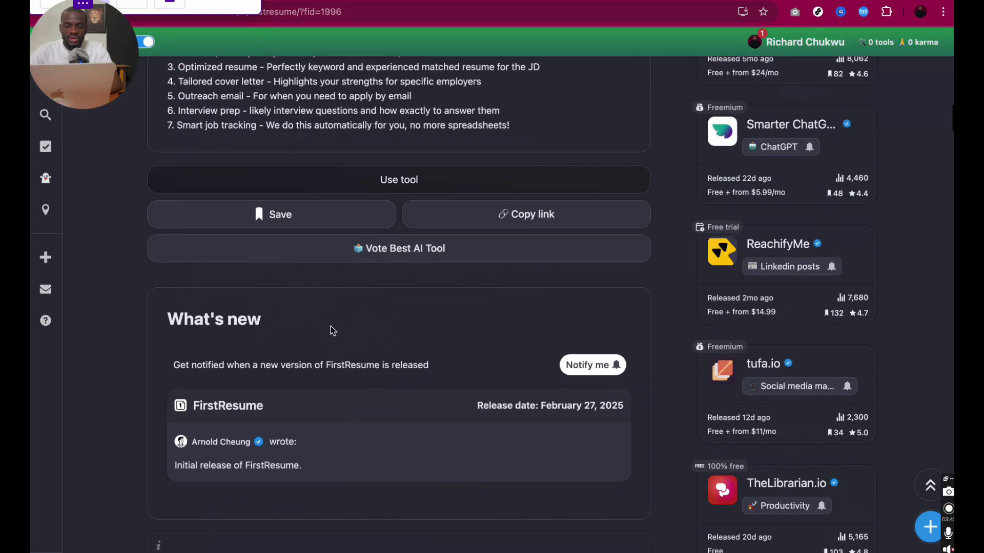
{"action": "left_click", "coordinate": [367, 179]}
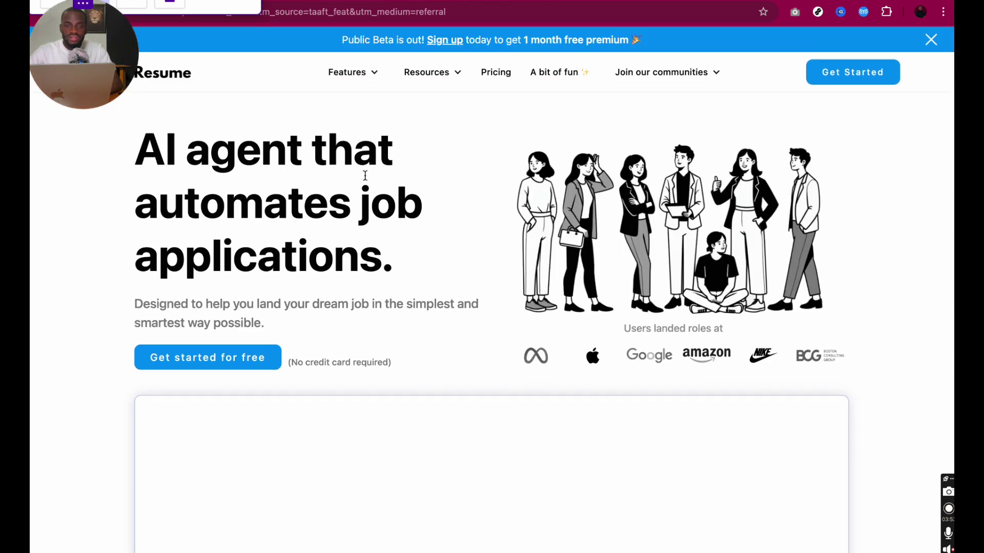
- Examine the FirstResume homepage, including how it works, testimonials, the resume and cover letter builder, interview preparation, career insights and feature overview
{"action": "scroll", "coordinate": [365, 175], "scroll_direction": "down", "scroll_amount": 6}
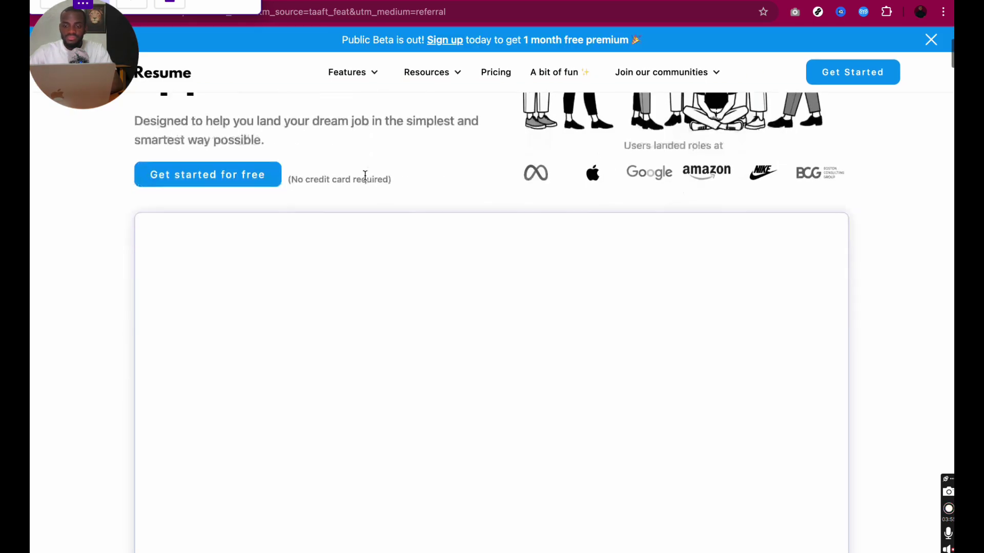
{"action": "scroll", "coordinate": [365, 175], "scroll_direction": "down", "scroll_amount": 2}
{"action": "scroll", "coordinate": [365, 175], "scroll_direction": "up", "scroll_amount": 6}
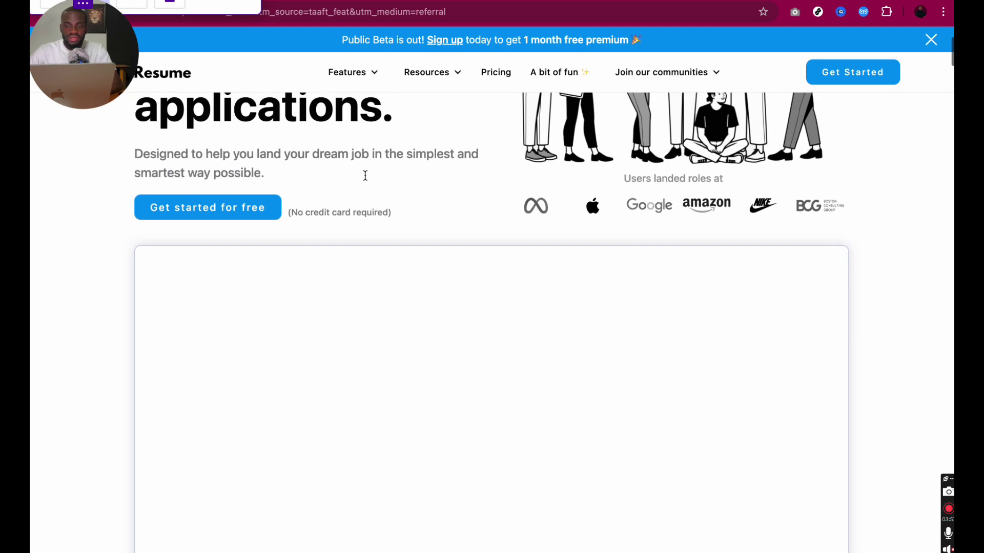
{"action": "scroll", "coordinate": [365, 176], "scroll_direction": "down", "scroll_amount": 9}
{"action": "scroll", "coordinate": [364, 176], "scroll_direction": "down", "scroll_amount": 20}
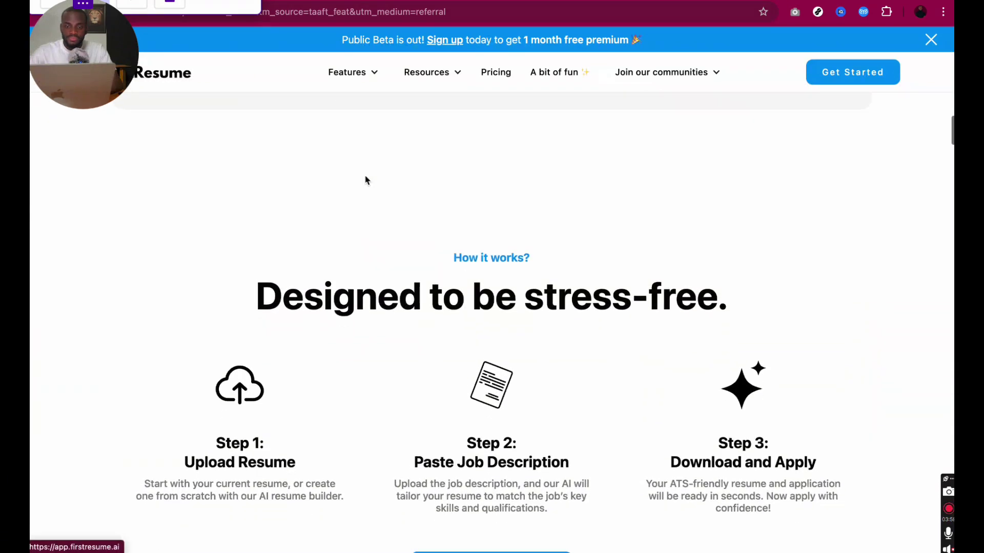
{"action": "scroll", "coordinate": [365, 179], "scroll_direction": "down", "scroll_amount": 20}
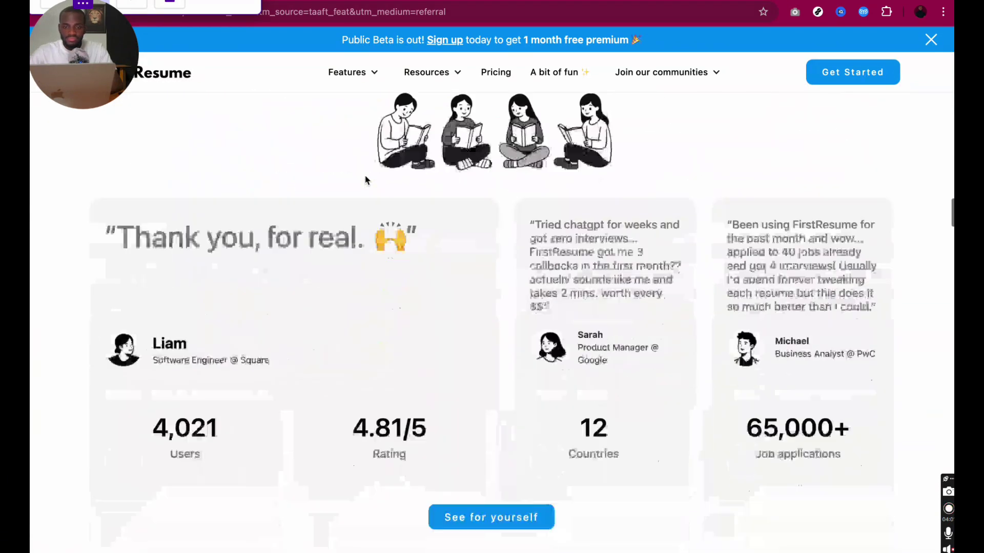
{"action": "scroll", "coordinate": [367, 180], "scroll_direction": "down", "scroll_amount": 15}
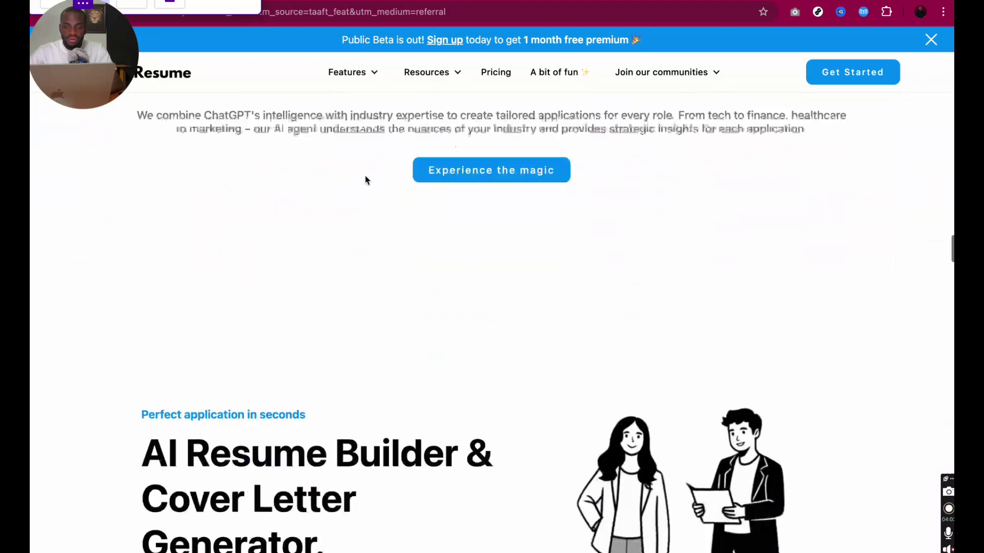
{"action": "scroll", "coordinate": [366, 180], "scroll_direction": "down", "scroll_amount": 15}
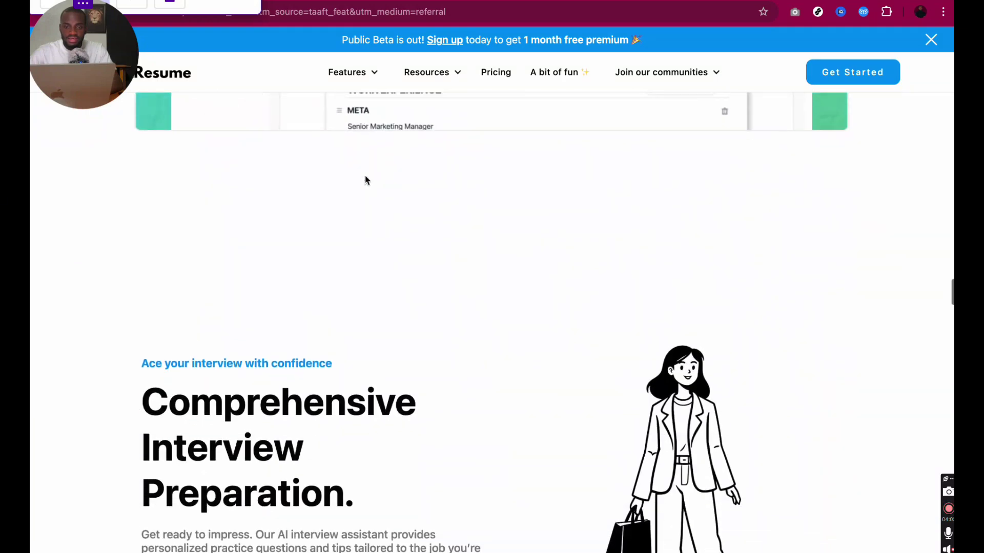
{"action": "scroll", "coordinate": [366, 180], "scroll_direction": "up", "scroll_amount": 10}
{"action": "scroll", "coordinate": [365, 179], "scroll_direction": "up", "scroll_amount": 6}
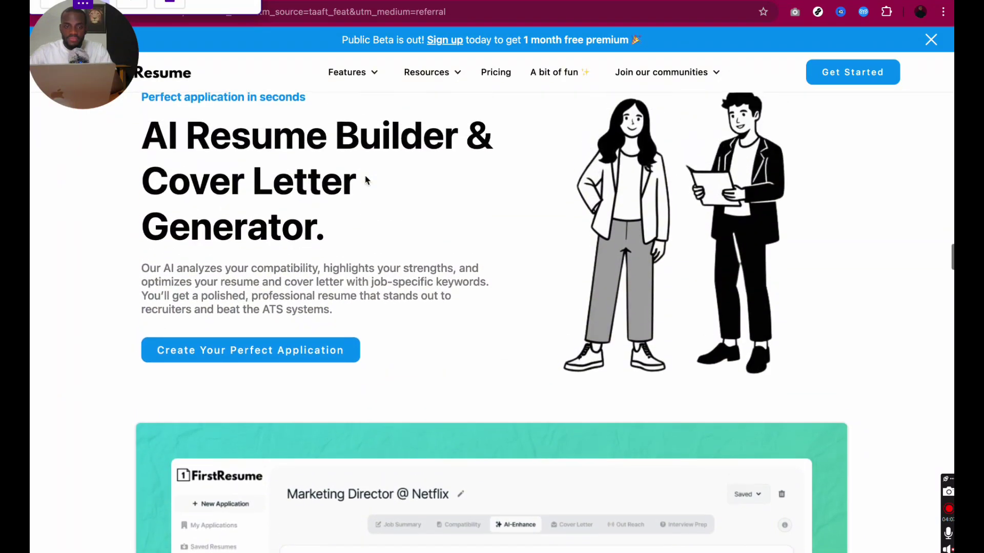
{"action": "scroll", "coordinate": [366, 179], "scroll_direction": "down", "scroll_amount": 4}
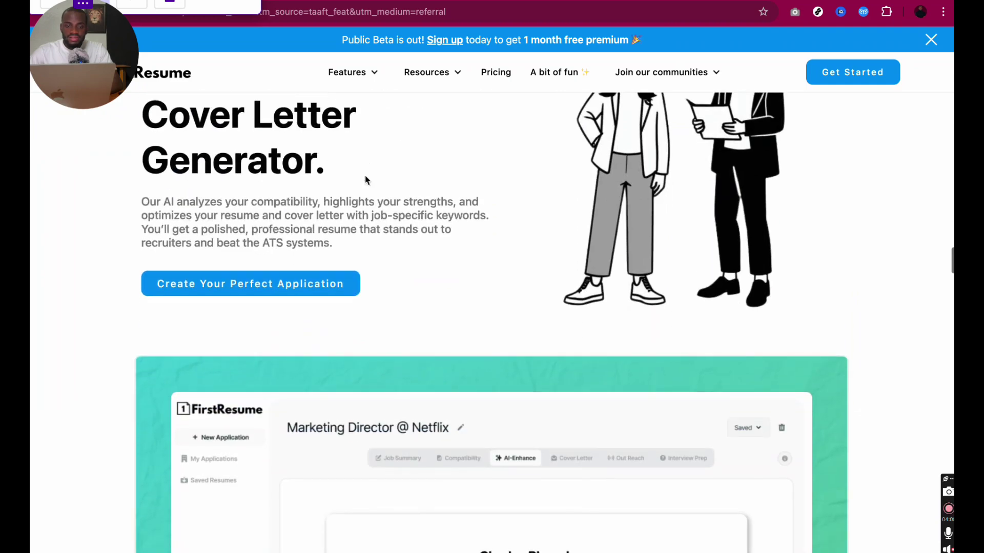
{"action": "scroll", "coordinate": [316, 234], "scroll_direction": "down", "scroll_amount": 18}
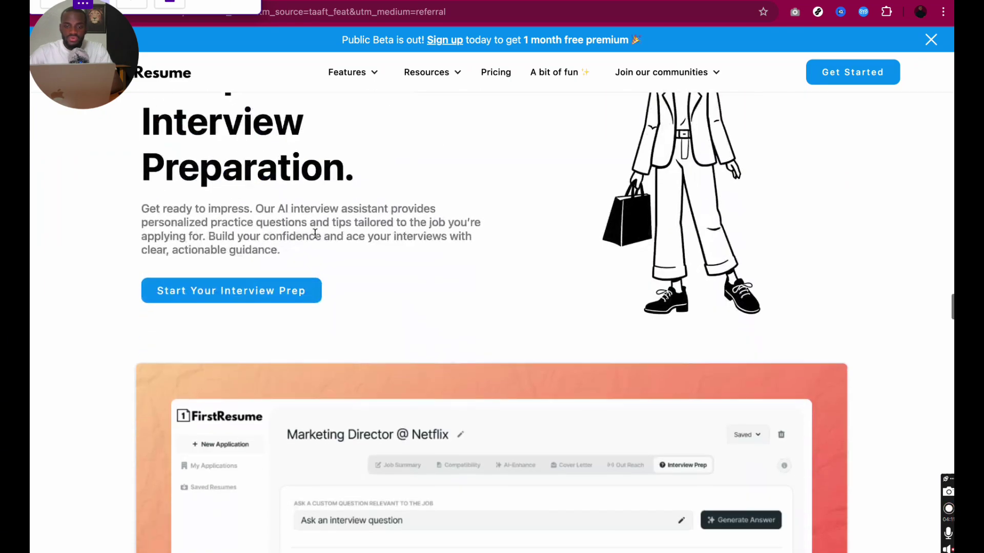
{"action": "scroll", "coordinate": [315, 238], "scroll_direction": "down", "scroll_amount": 20}
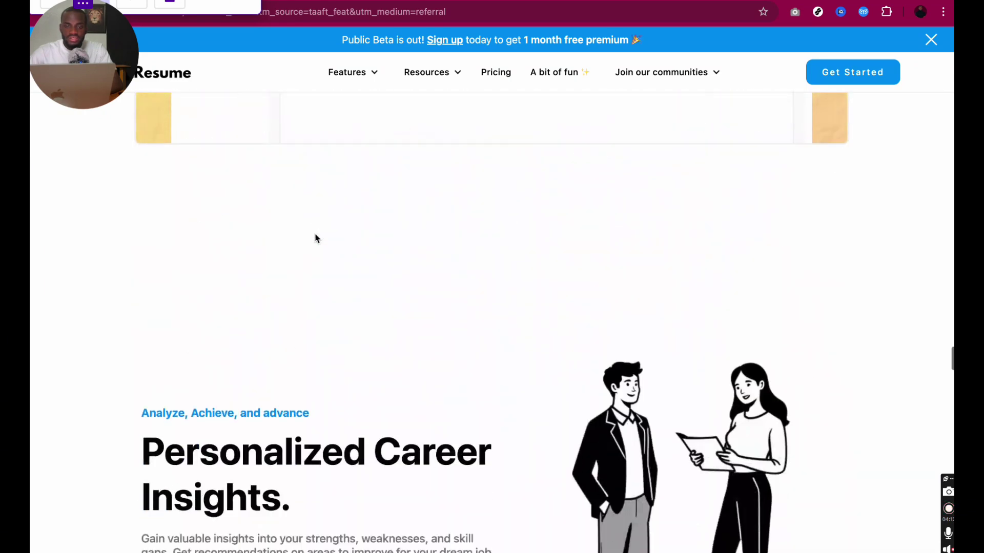
{"action": "scroll", "coordinate": [315, 235], "scroll_direction": "down", "scroll_amount": 20}
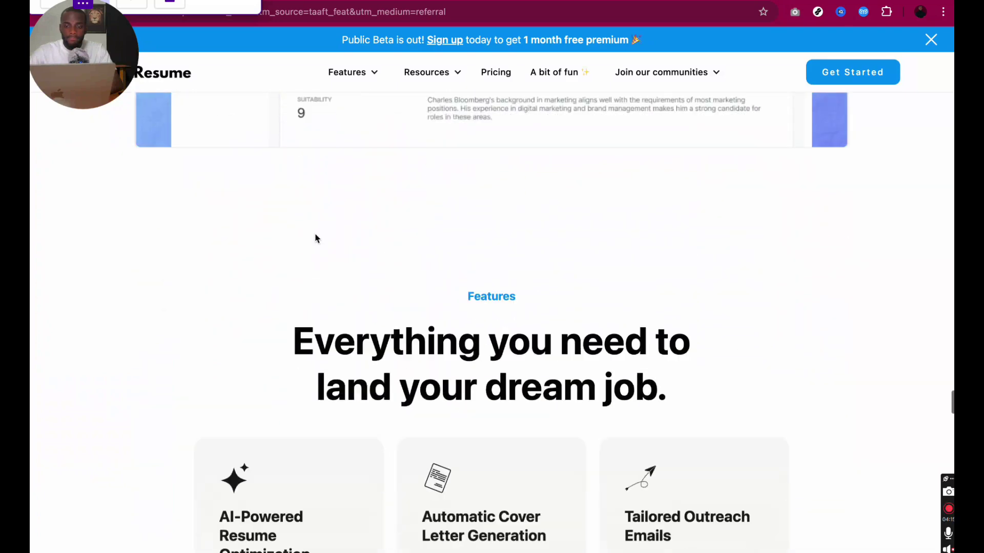
{"action": "scroll", "coordinate": [316, 238], "scroll_direction": "down", "scroll_amount": 1}
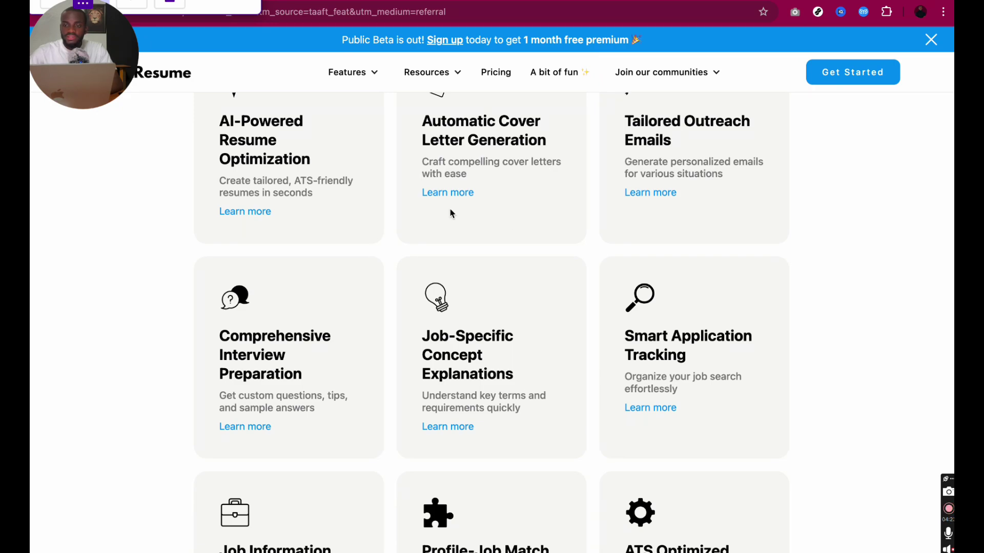
{"action": "scroll", "coordinate": [451, 214], "scroll_direction": "down", "scroll_amount": 7}
{"action": "scroll", "coordinate": [451, 214], "scroll_direction": "up", "scroll_amount": 20}
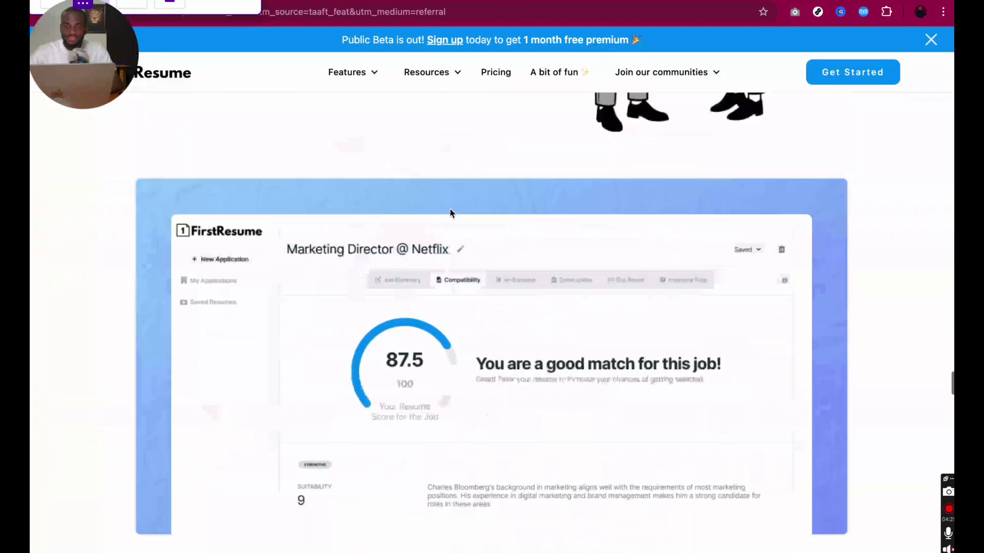
{"action": "scroll", "coordinate": [451, 214], "scroll_direction": "up", "scroll_amount": 15}
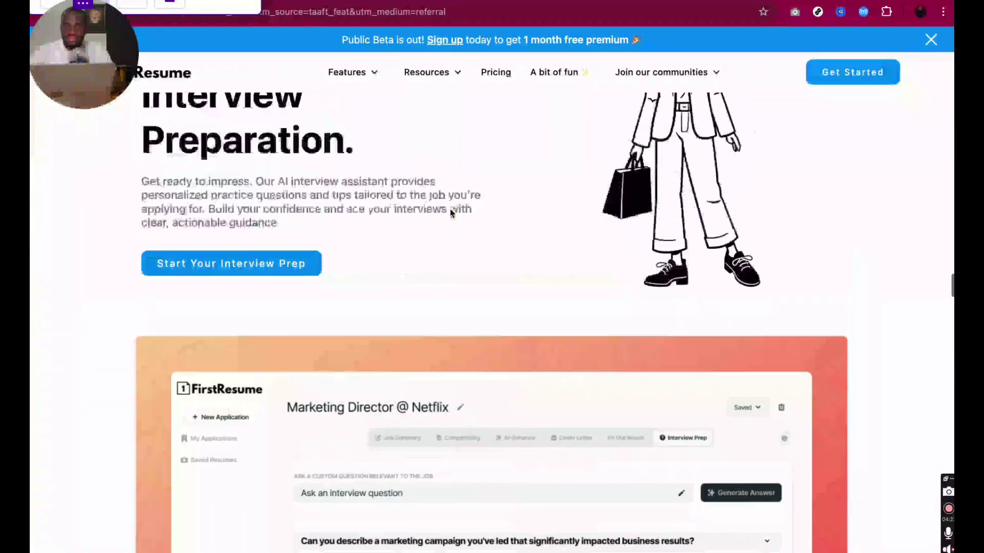
- Sign in to FirstResume with the second listed Google account and approve sharing the account details
{"action": "left_click", "coordinate": [451, 214]}
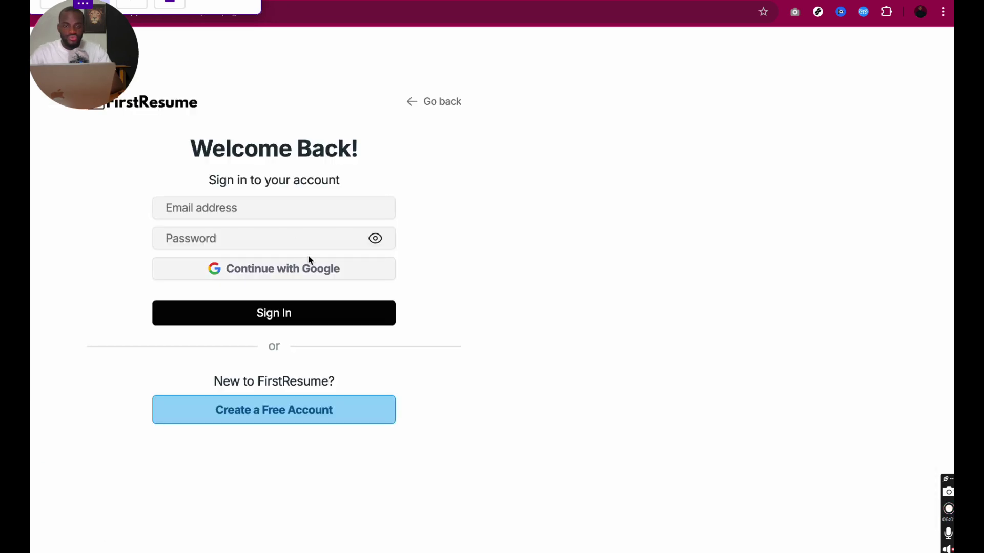
{"action": "left_click", "coordinate": [245, 274]}
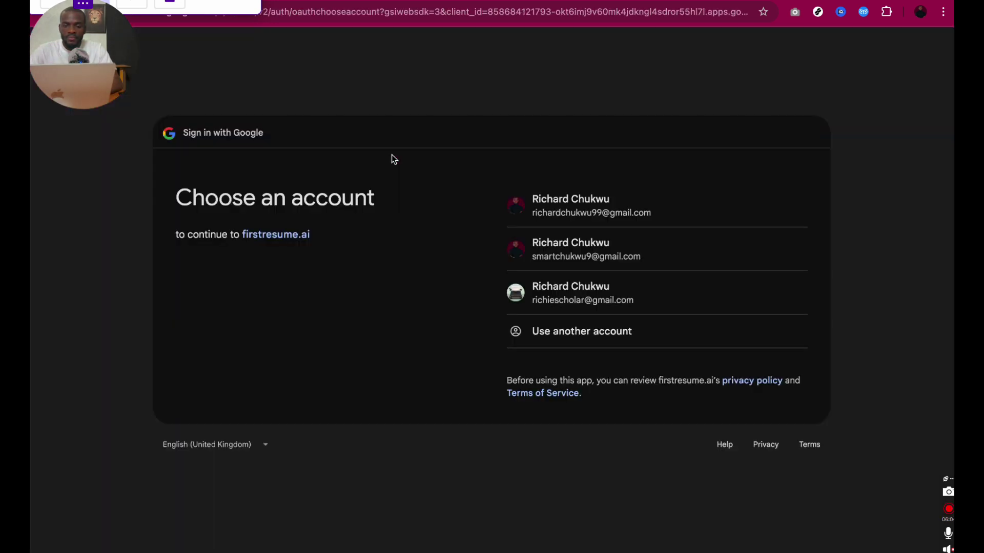
{"action": "left_click", "coordinate": [572, 242]}
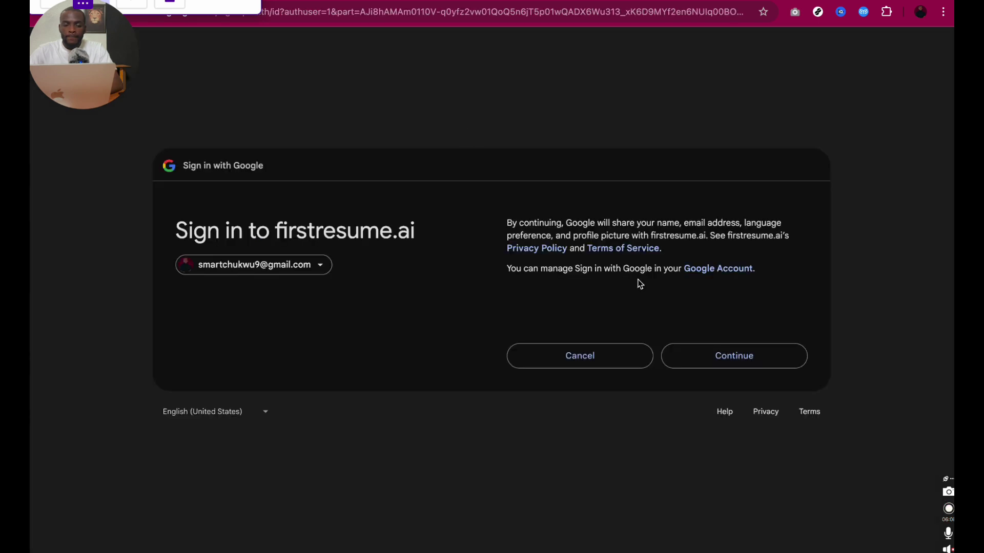
{"action": "left_click", "coordinate": [717, 353]}
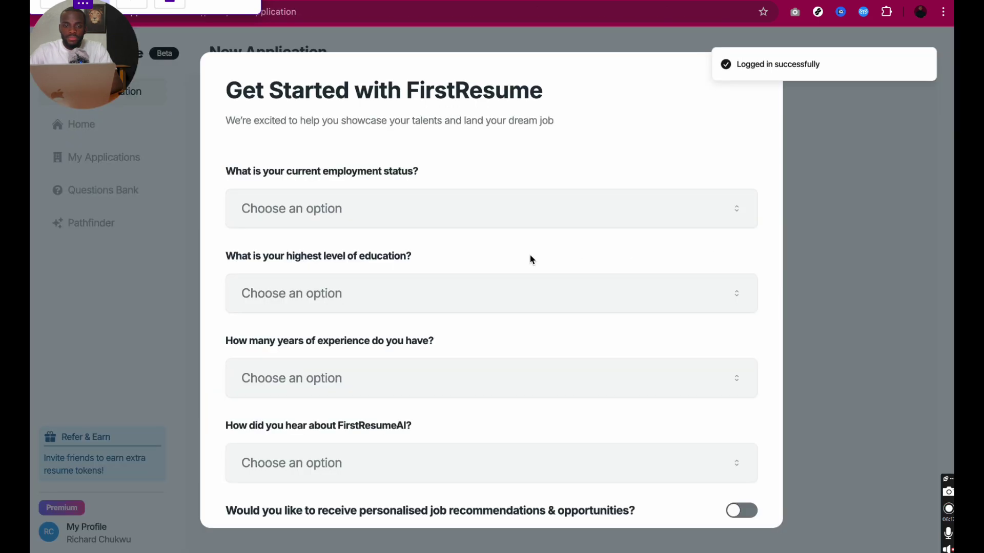
- Set the employment status to Recent graduate, the highest education to Bachelor's degree and the experience to 1 - 7 years
{"action": "left_click", "coordinate": [309, 208]}
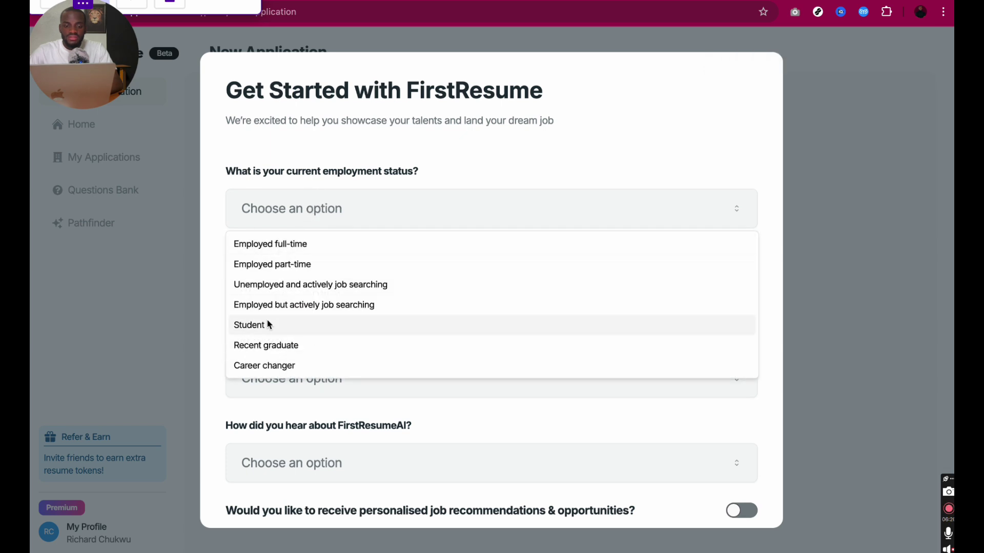
{"action": "left_click", "coordinate": [269, 343]}
{"action": "left_click", "coordinate": [320, 295]}
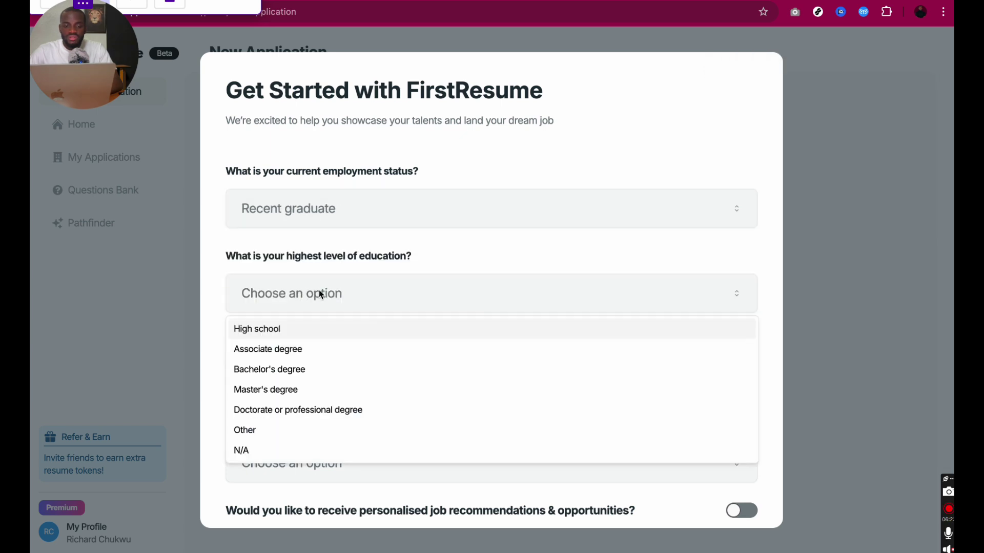
{"action": "left_click", "coordinate": [274, 370]}
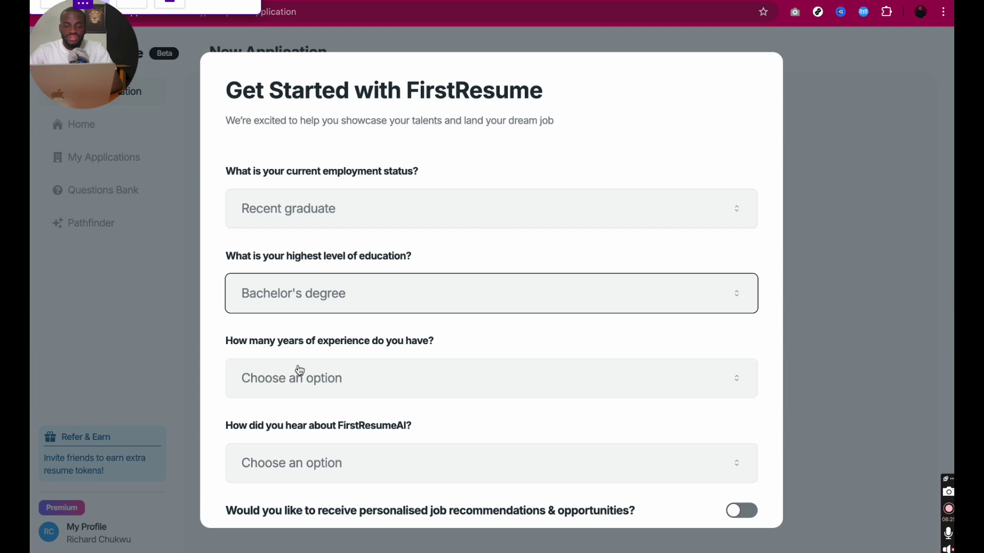
{"action": "left_click", "coordinate": [300, 375]}
{"action": "left_click", "coordinate": [267, 438]}
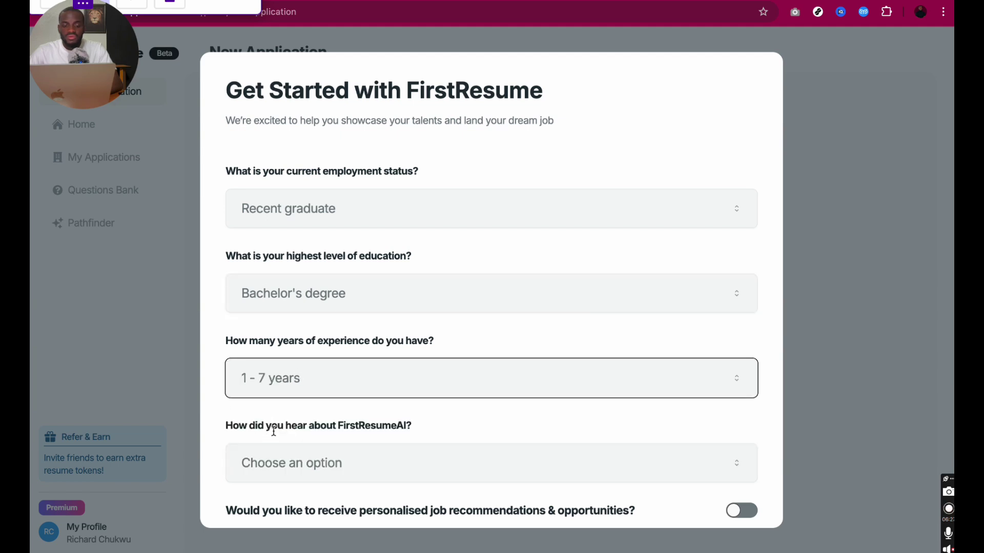
- Choose ThereisanAIforthat as the way of hearing about FirstResumeAI and submit the onboarding form without opting into job recommendations
{"action": "left_click", "coordinate": [326, 461]}
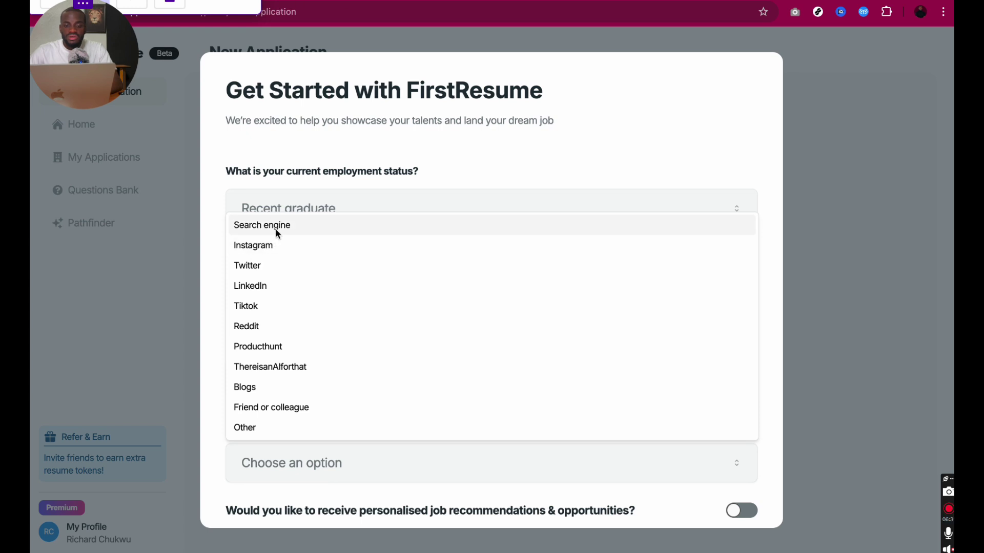
{"action": "left_click", "coordinate": [267, 368]}
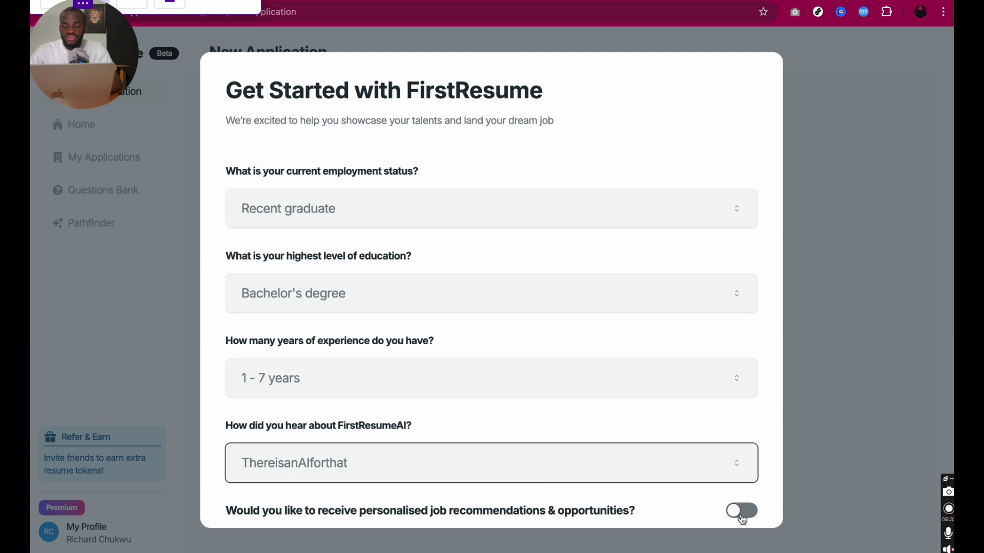
{"action": "scroll", "coordinate": [718, 433], "scroll_direction": "down", "scroll_amount": 3}
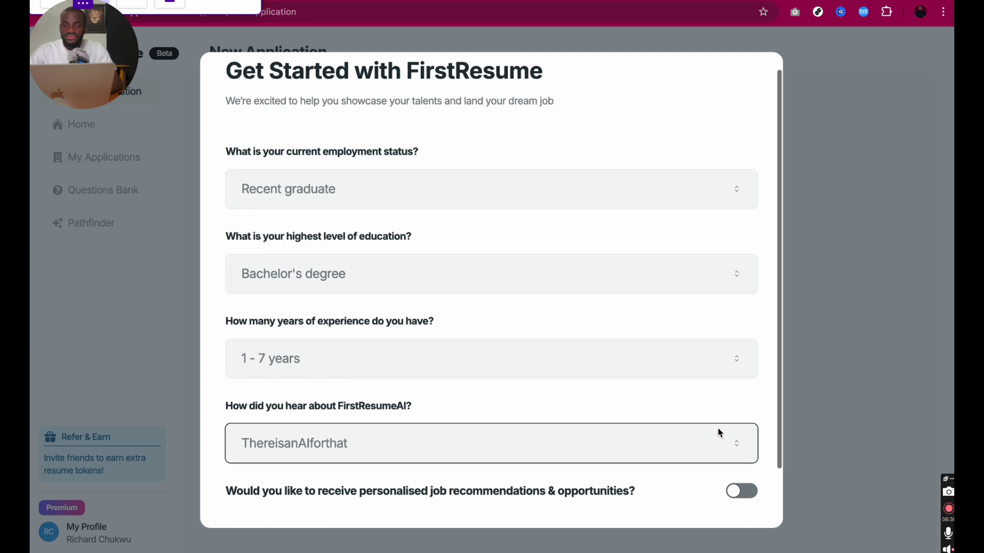
{"action": "left_click", "coordinate": [435, 464]}
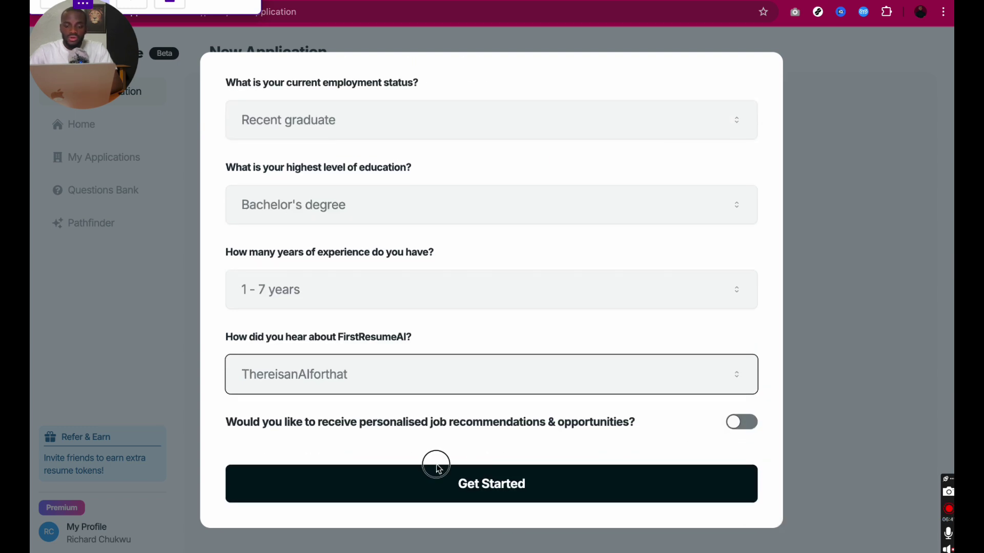
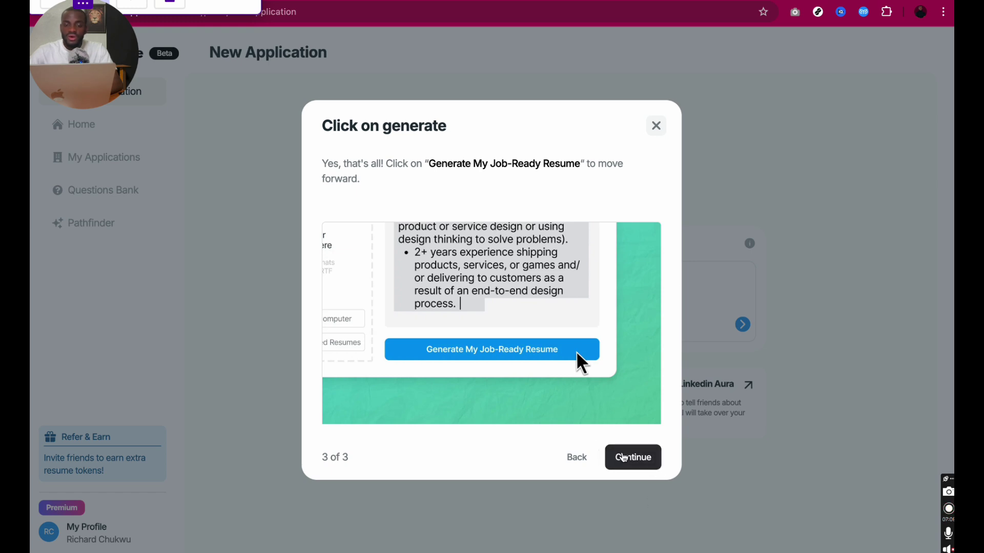
- Go through the three-part guide on creating a job-ready resume and close it
{"action": "left_click", "coordinate": [623, 458]}
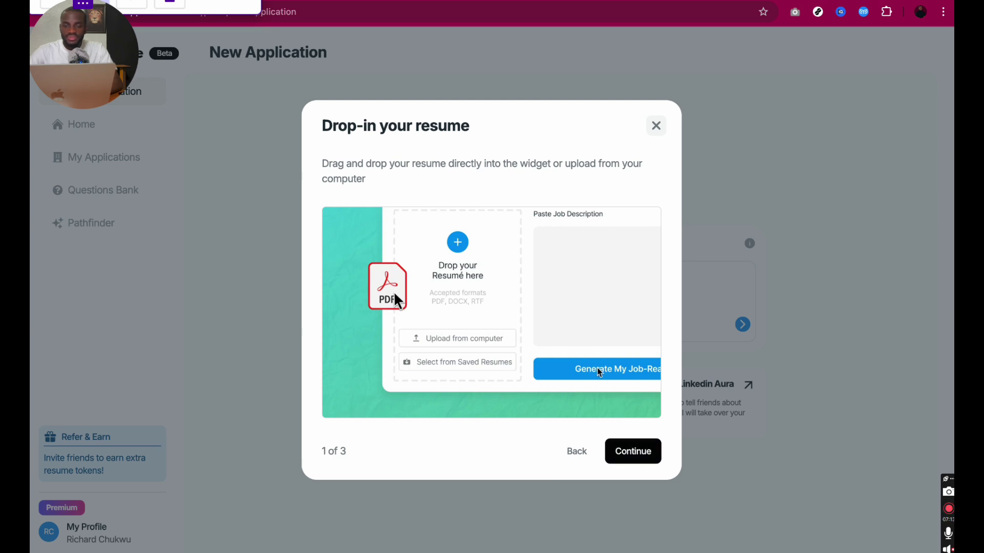
{"action": "left_click", "coordinate": [633, 452]}
{"action": "left_click", "coordinate": [634, 456]}
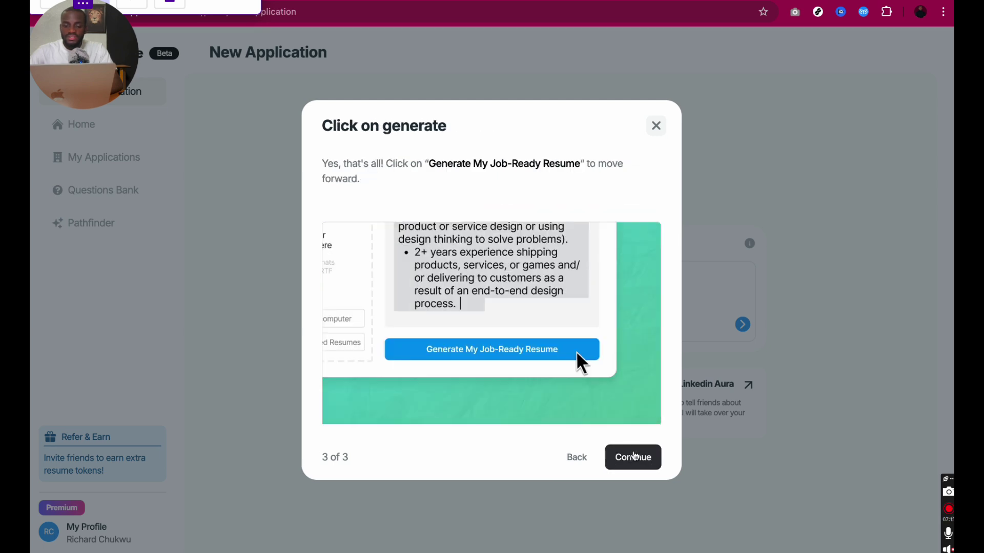
{"action": "left_click", "coordinate": [634, 456]}
{"action": "left_click", "coordinate": [633, 452]}
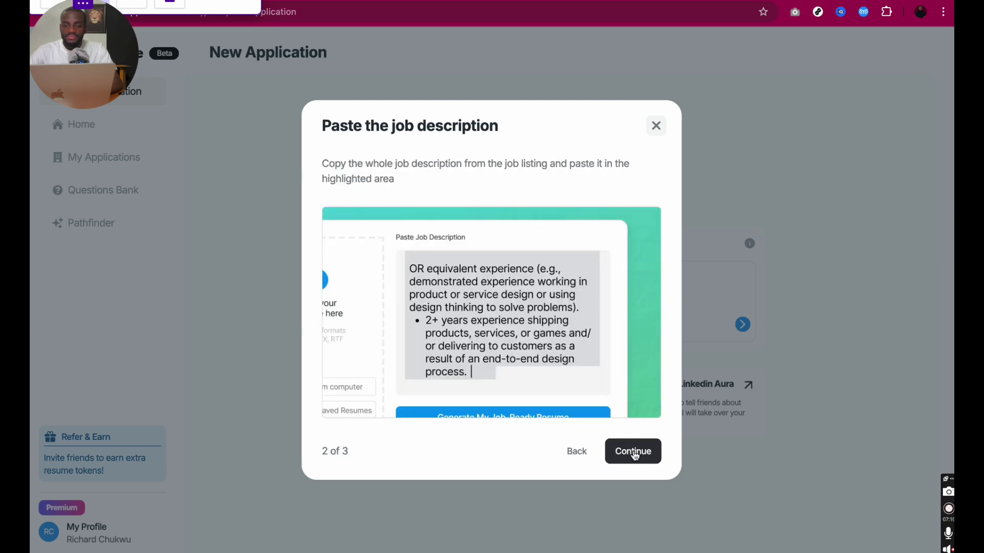
{"action": "left_click", "coordinate": [654, 127]}
- Switch the job description input to Link, paste the copied tech lead software engineer job URL and continue to the resume upload
{"action": "left_click", "coordinate": [417, 276]}
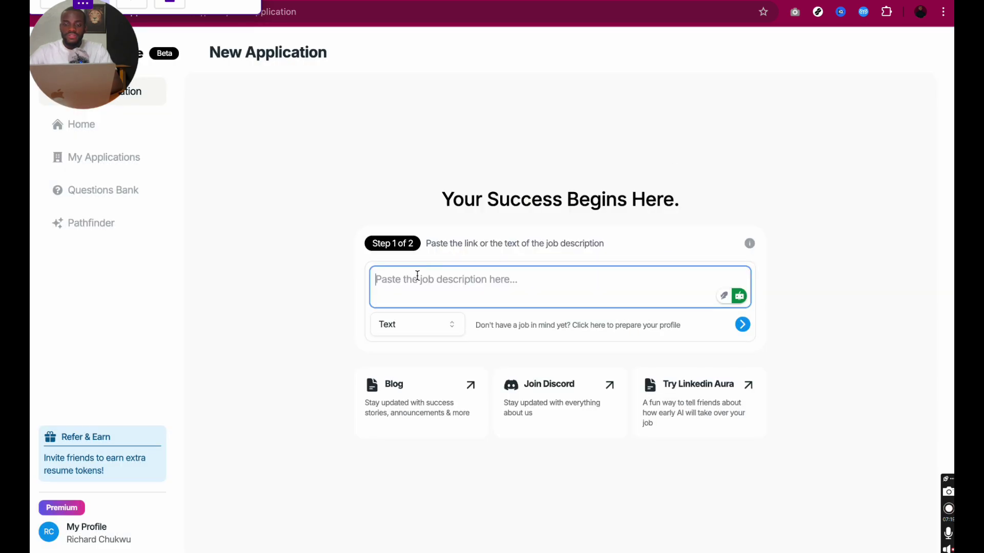
{"action": "left_click", "coordinate": [444, 324]}
{"action": "left_click", "coordinate": [413, 371]}
{"action": "key", "text": "super+v"}
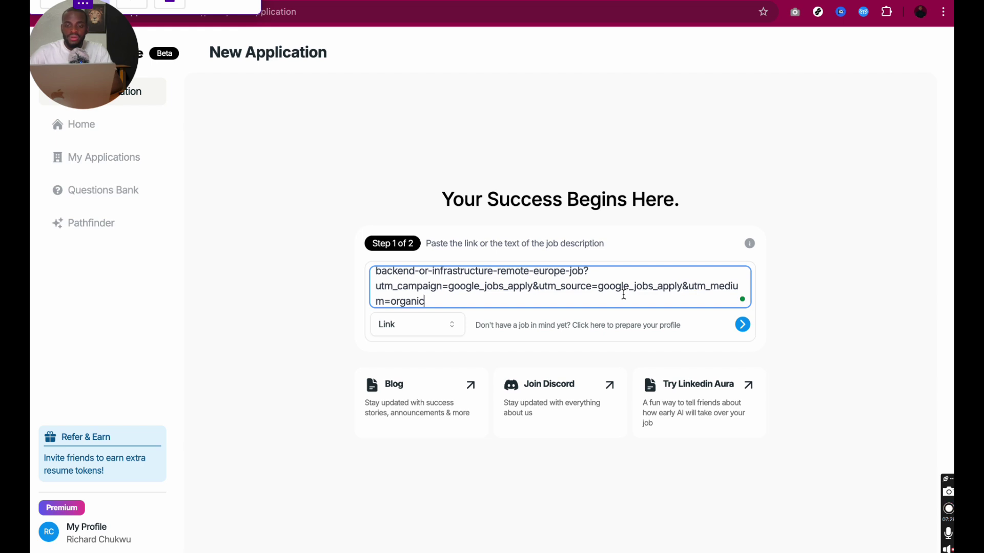
{"action": "left_click", "coordinate": [743, 324]}
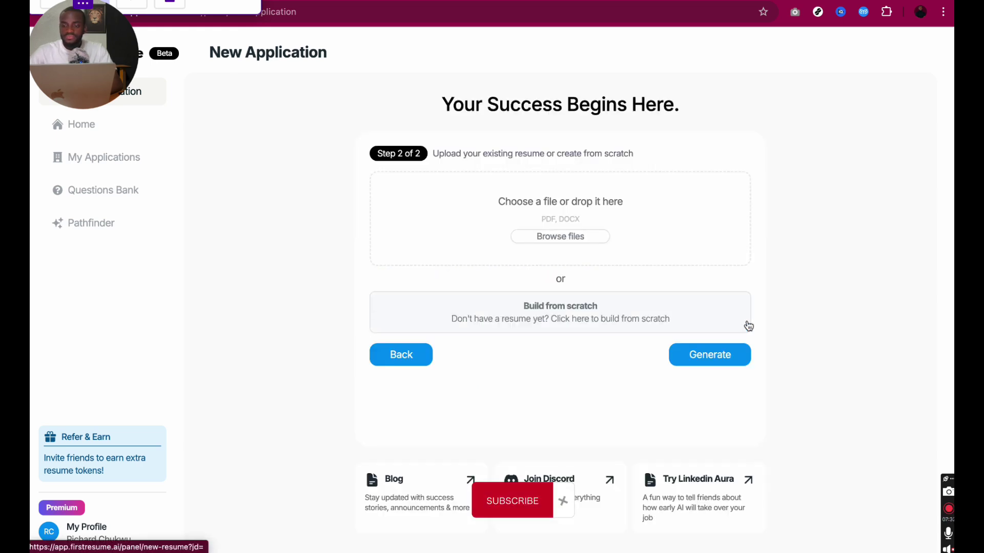
- Browse for an existing resume file and look through the Downloads folder for the CV
{"action": "left_click", "coordinate": [555, 239]}
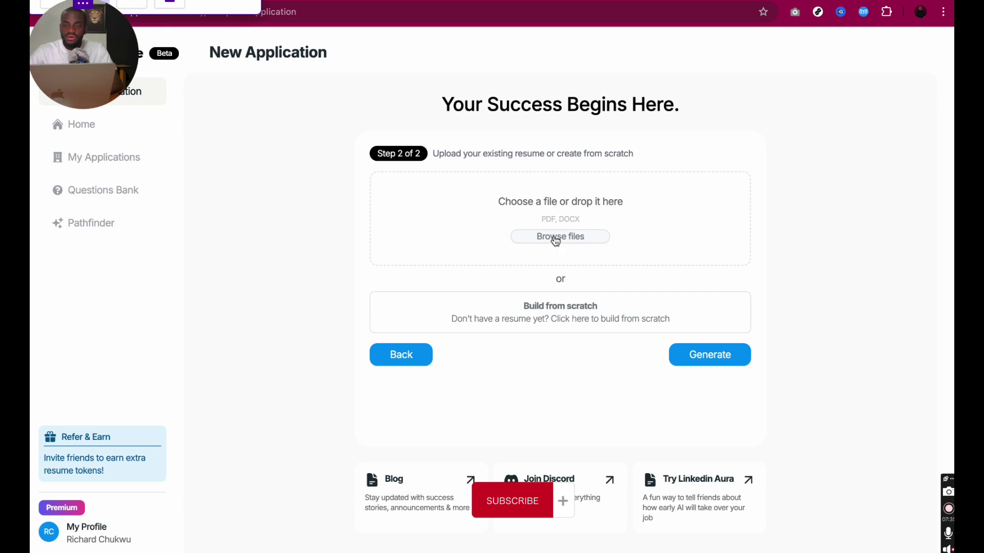
{"action": "left_click", "coordinate": [285, 236]}
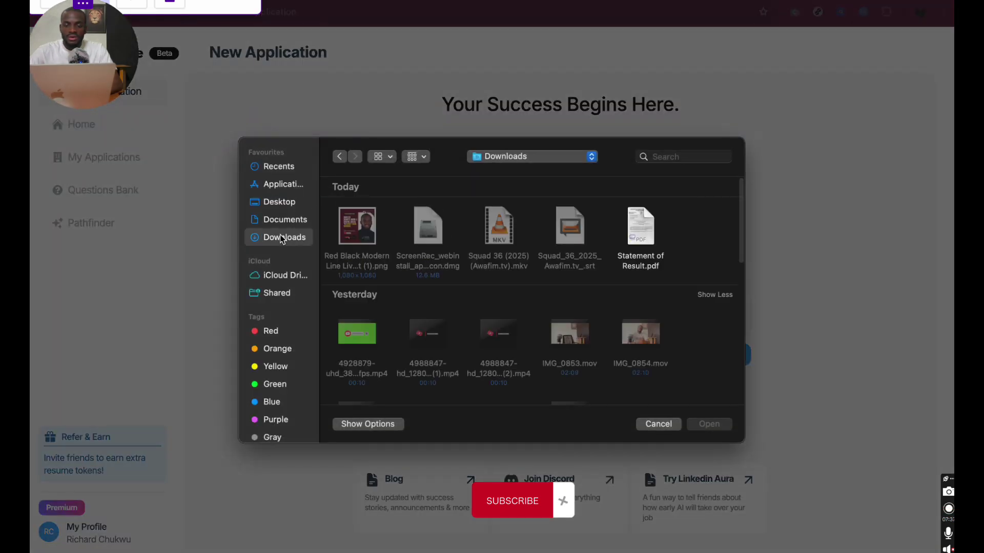
{"action": "scroll", "coordinate": [519, 312], "scroll_direction": "down", "scroll_amount": 10}
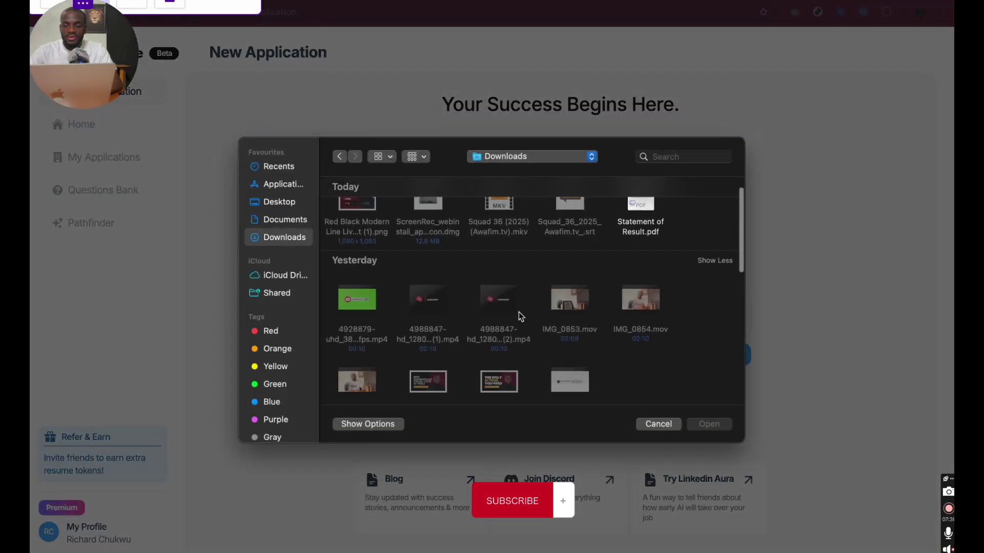
{"action": "scroll", "coordinate": [518, 312], "scroll_direction": "up", "scroll_amount": 6}
{"action": "scroll", "coordinate": [519, 312], "scroll_direction": "down", "scroll_amount": 8}
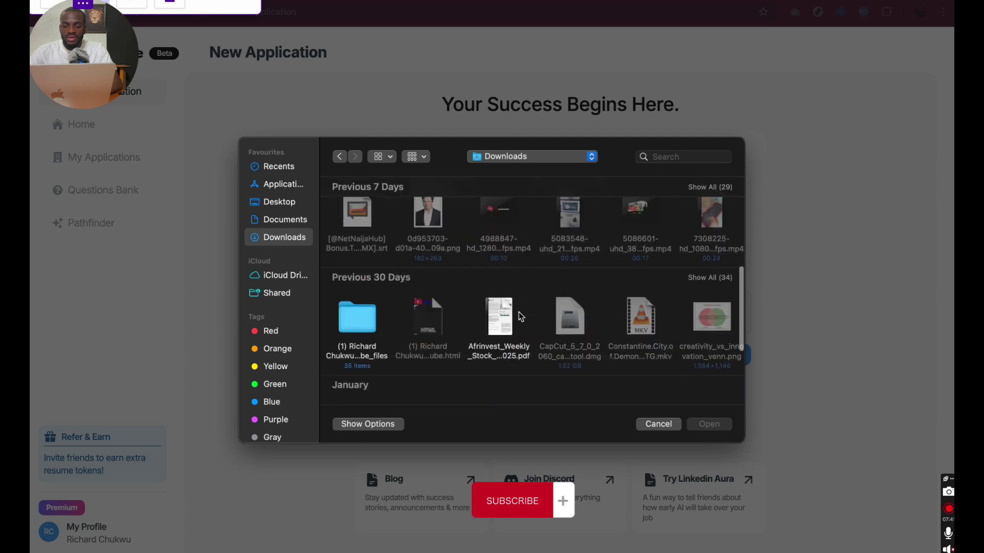
{"action": "scroll", "coordinate": [519, 312], "scroll_direction": "up", "scroll_amount": 3}
{"action": "scroll", "coordinate": [518, 312], "scroll_direction": "up", "scroll_amount": 2}
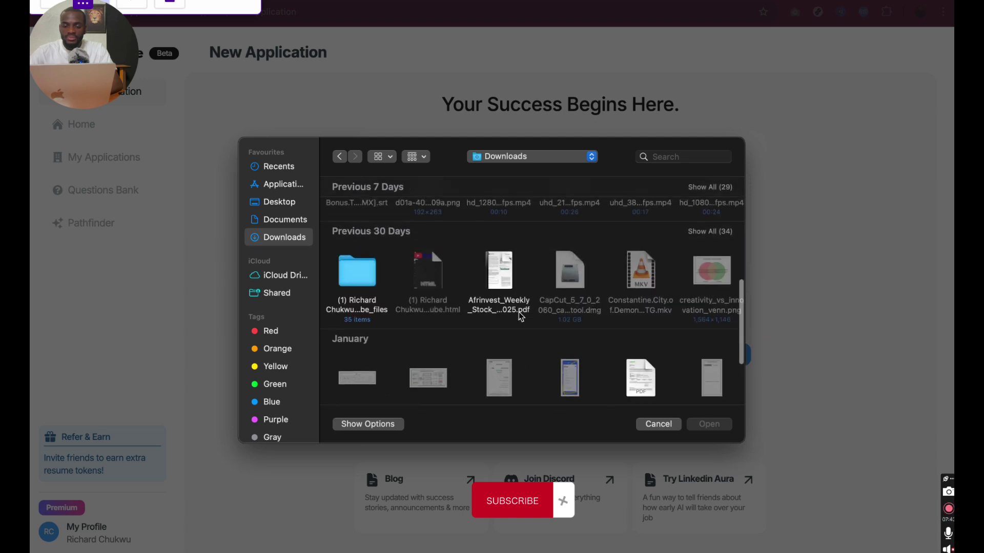
- Upload the CV PDF from the recent files of the previous 30 days and generate the application
{"action": "left_click", "coordinate": [279, 200]}
{"action": "left_click", "coordinate": [280, 170]}
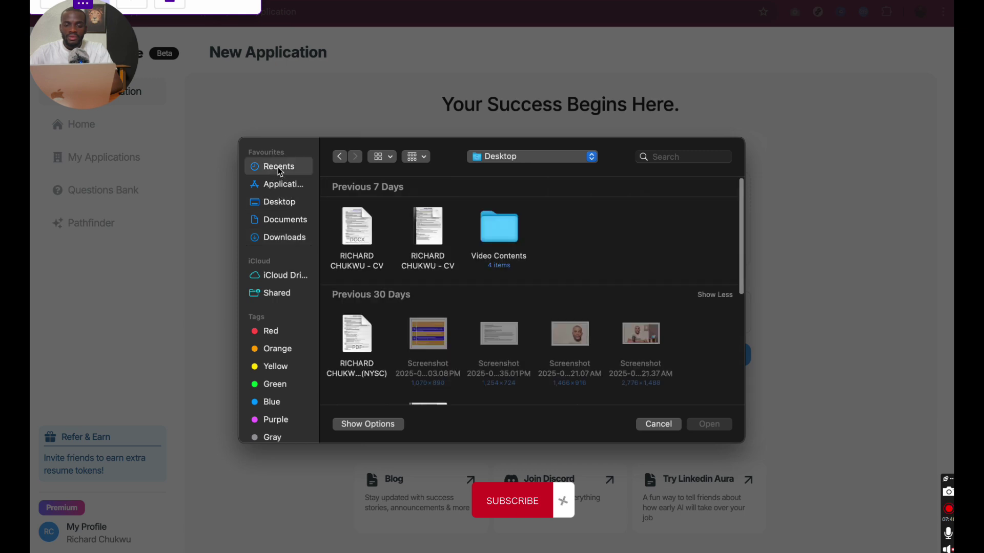
{"action": "left_click", "coordinate": [444, 238]}
{"action": "left_click", "coordinate": [365, 239]}
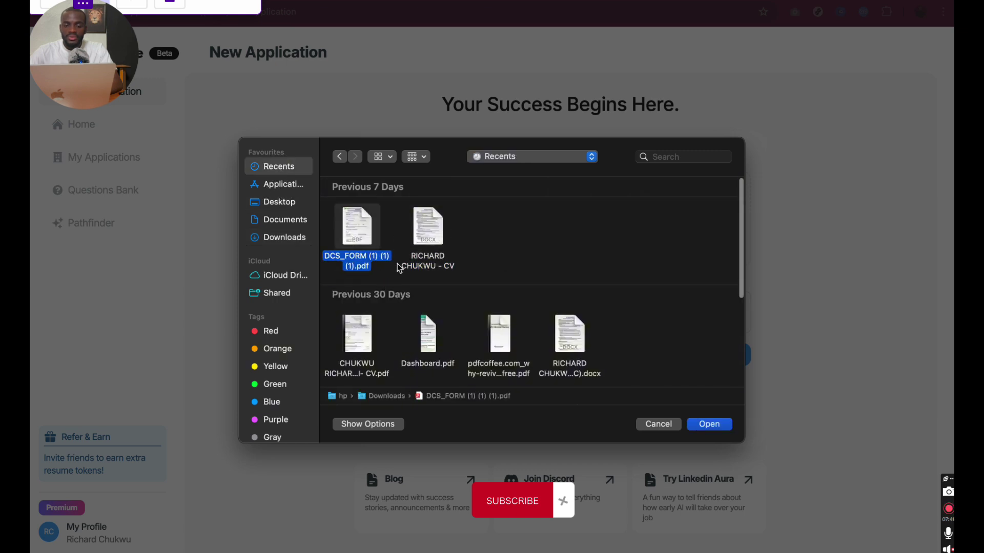
{"action": "left_click", "coordinate": [359, 338]}
{"action": "left_click", "coordinate": [700, 425]}
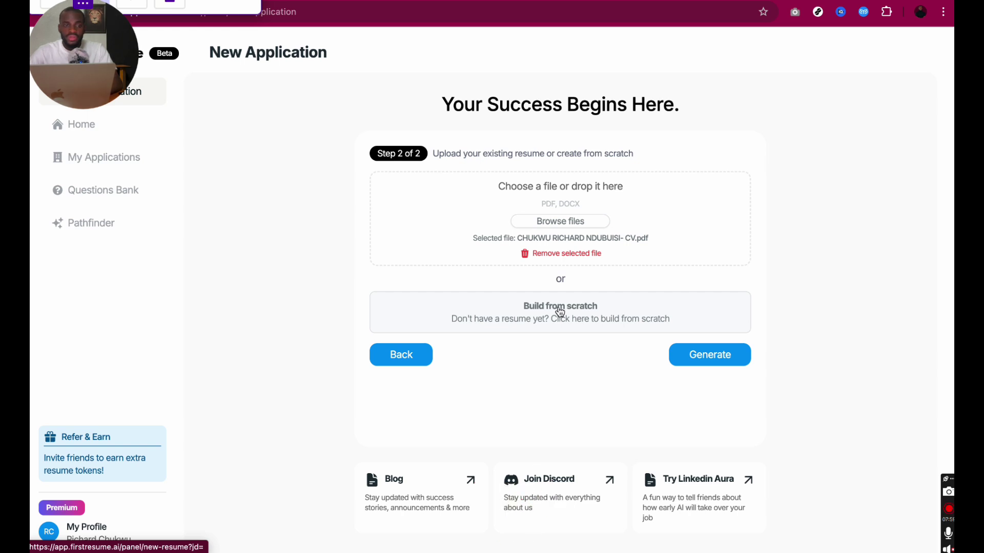
{"action": "left_click", "coordinate": [685, 349]}
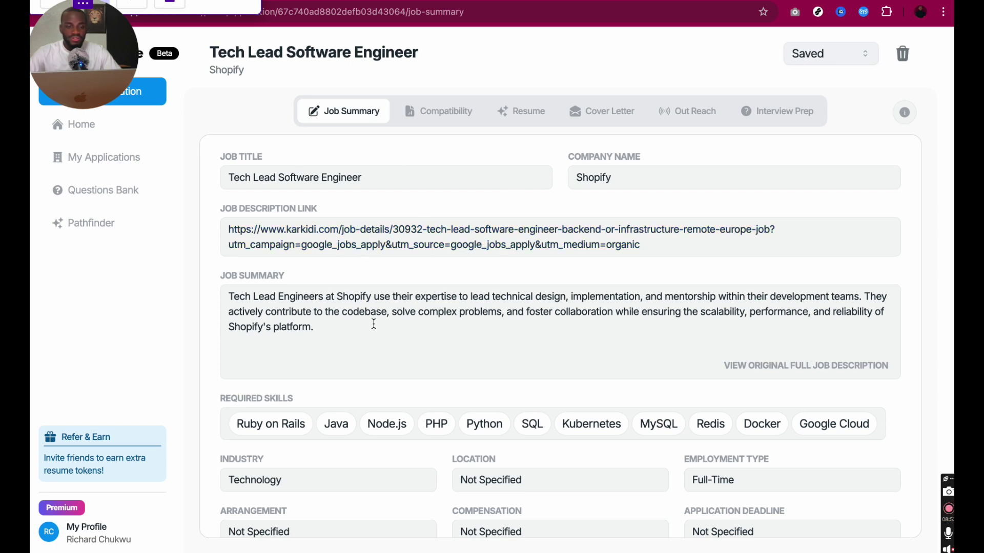
- Read through the generated job summary, including the required skills, industry, employment type and contact details
{"action": "scroll", "coordinate": [374, 324], "scroll_direction": "down", "scroll_amount": 3}
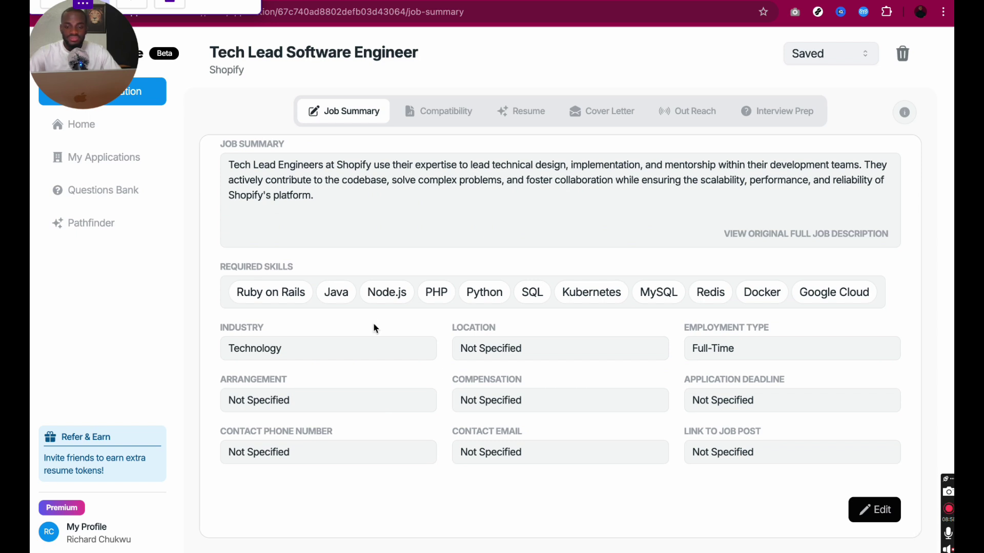
{"action": "scroll", "coordinate": [374, 324], "scroll_direction": "up", "scroll_amount": 1}
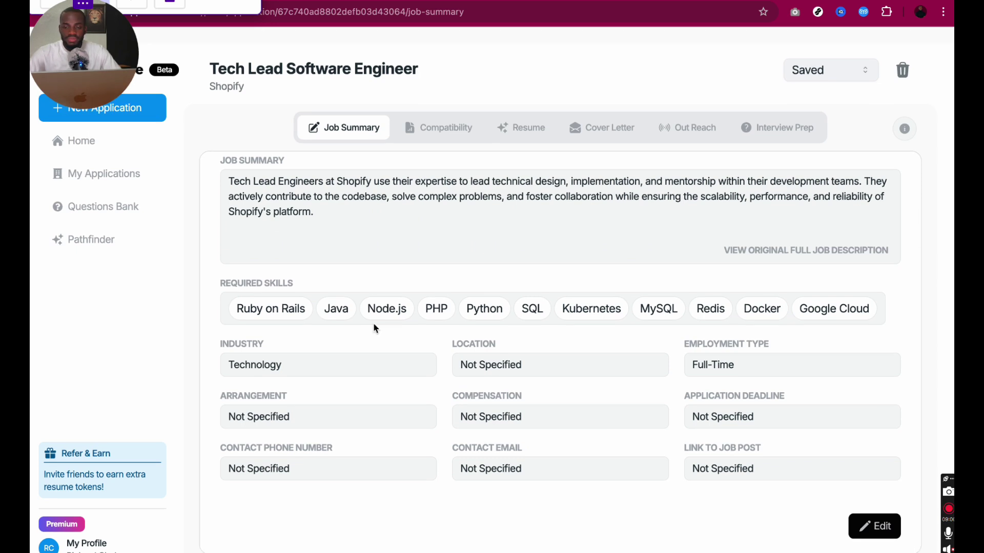
{"action": "scroll", "coordinate": [374, 325], "scroll_direction": "down", "scroll_amount": 1}
- Open the compatibility report and examine the resume score, technical, experience and education matches, skills matching, key strengths and weaknesses
{"action": "left_click", "coordinate": [444, 112]}
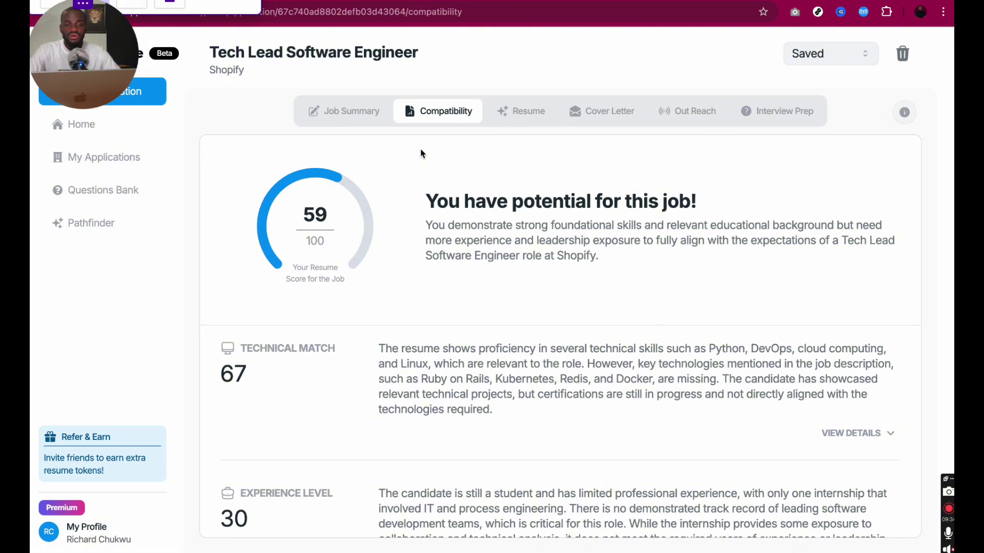
{"action": "scroll", "coordinate": [421, 153], "scroll_direction": "down", "scroll_amount": 1}
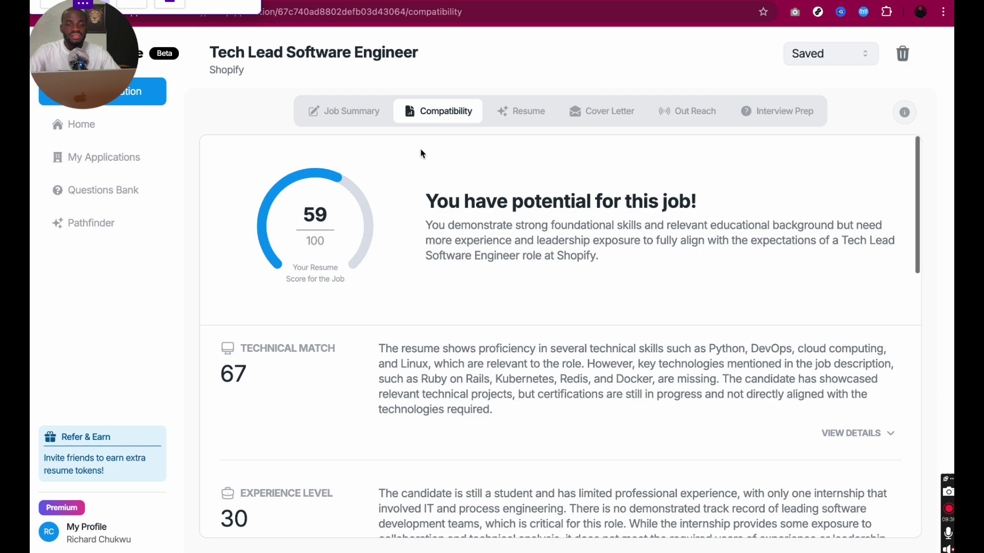
{"action": "scroll", "coordinate": [421, 154], "scroll_direction": "down", "scroll_amount": 4}
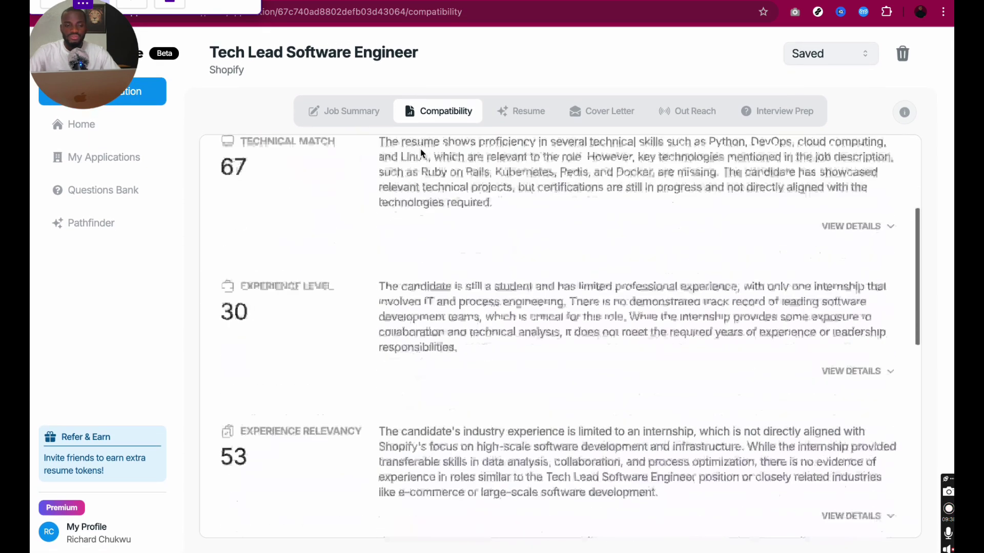
{"action": "scroll", "coordinate": [421, 154], "scroll_direction": "up", "scroll_amount": 4}
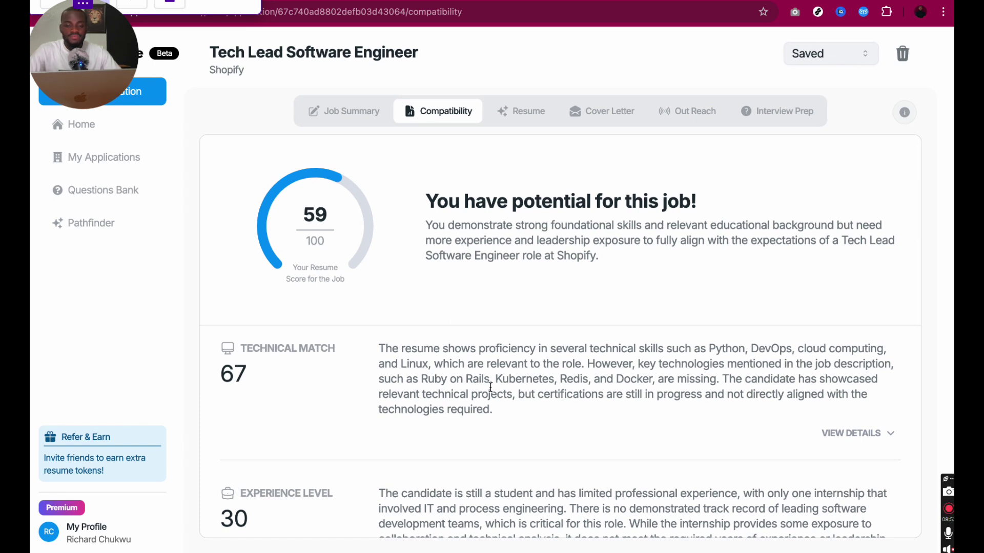
{"action": "scroll", "coordinate": [491, 387], "scroll_direction": "down", "scroll_amount": 1}
{"action": "scroll", "coordinate": [490, 387], "scroll_direction": "down", "scroll_amount": 4}
{"action": "scroll", "coordinate": [491, 387], "scroll_direction": "up", "scroll_amount": 3}
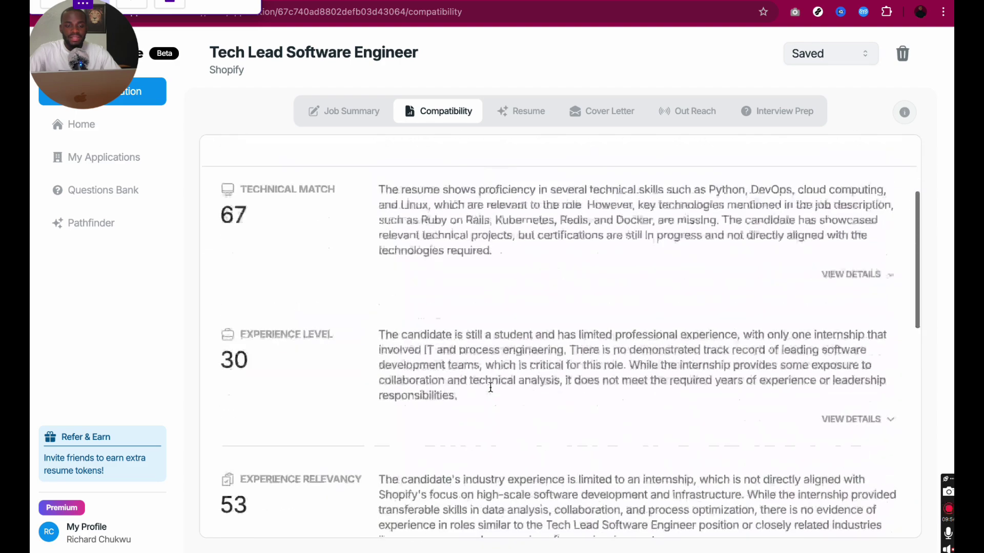
{"action": "scroll", "coordinate": [490, 387], "scroll_direction": "down", "scroll_amount": 6}
{"action": "scroll", "coordinate": [490, 386], "scroll_direction": "down", "scroll_amount": 3}
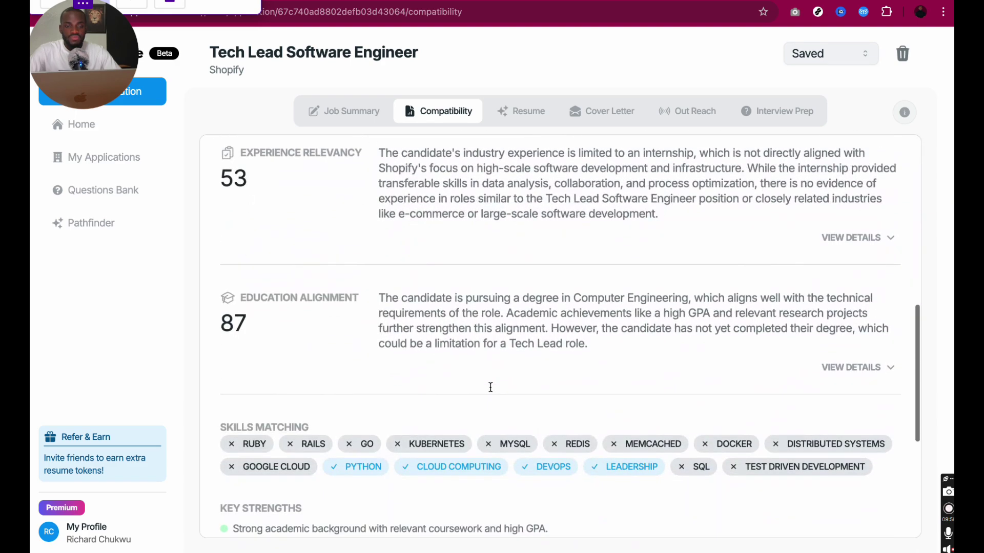
{"action": "scroll", "coordinate": [490, 387], "scroll_direction": "down", "scroll_amount": 1}
{"action": "scroll", "coordinate": [490, 387], "scroll_direction": "down", "scroll_amount": 1}
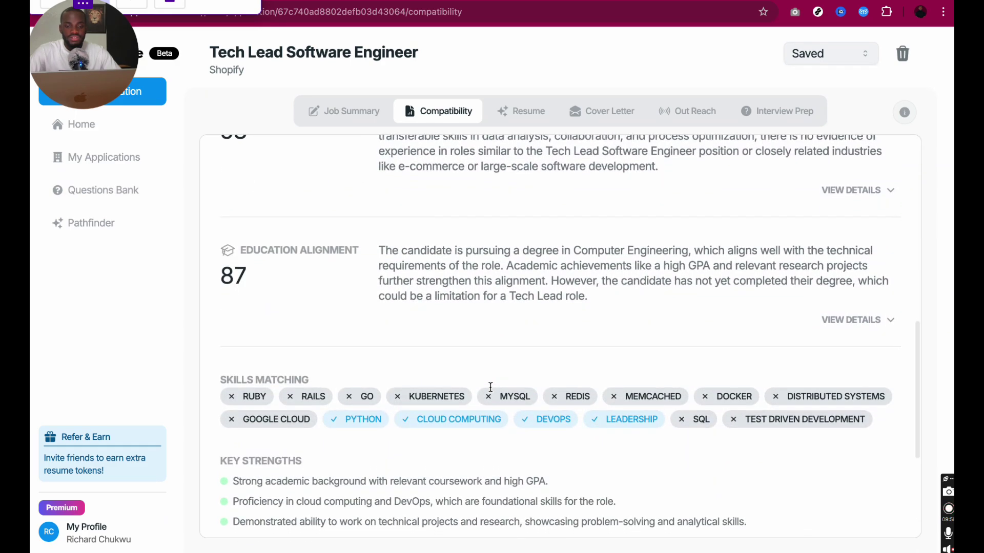
{"action": "scroll", "coordinate": [490, 386], "scroll_direction": "down", "scroll_amount": 6}
{"action": "scroll", "coordinate": [491, 387], "scroll_direction": "up", "scroll_amount": 6}
{"action": "scroll", "coordinate": [490, 387], "scroll_direction": "down", "scroll_amount": 6}
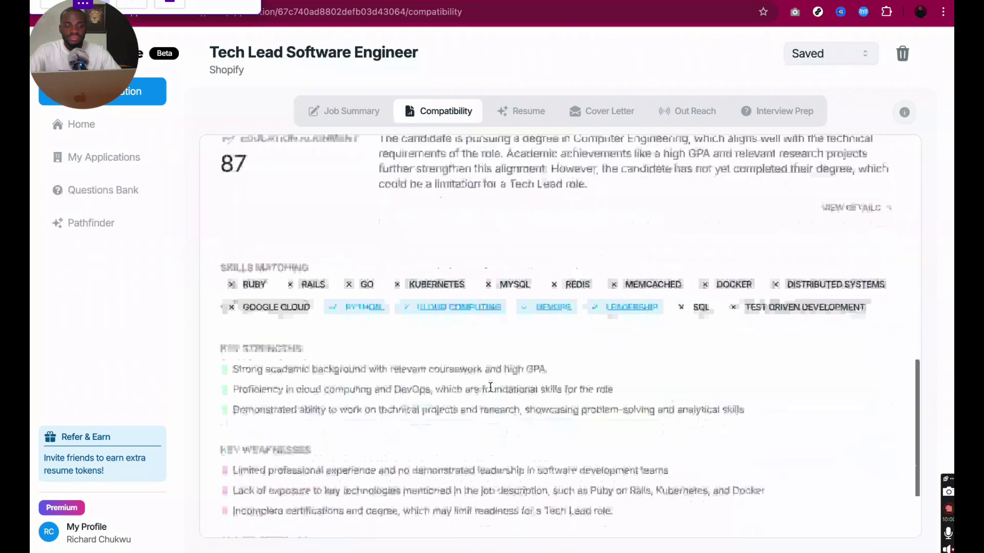
{"action": "scroll", "coordinate": [490, 386], "scroll_direction": "up", "scroll_amount": 2}
{"action": "scroll", "coordinate": [490, 387], "scroll_direction": "up", "scroll_amount": 5}
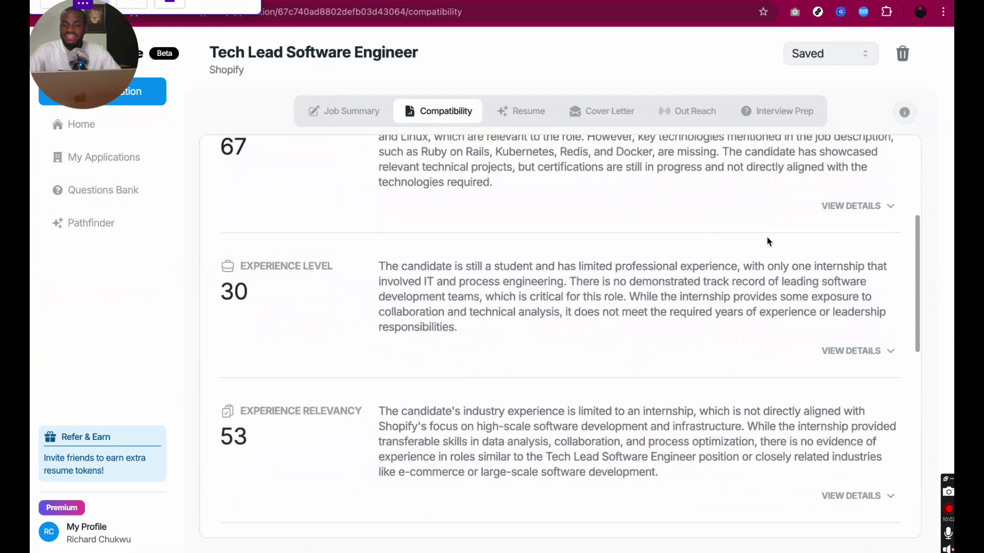
- Expand the technical match details in the compatibility report, and look over the optional questions in the application's Resume section
{"action": "left_click", "coordinate": [853, 204]}
{"action": "scroll", "coordinate": [617, 312], "scroll_direction": "up", "scroll_amount": 4}
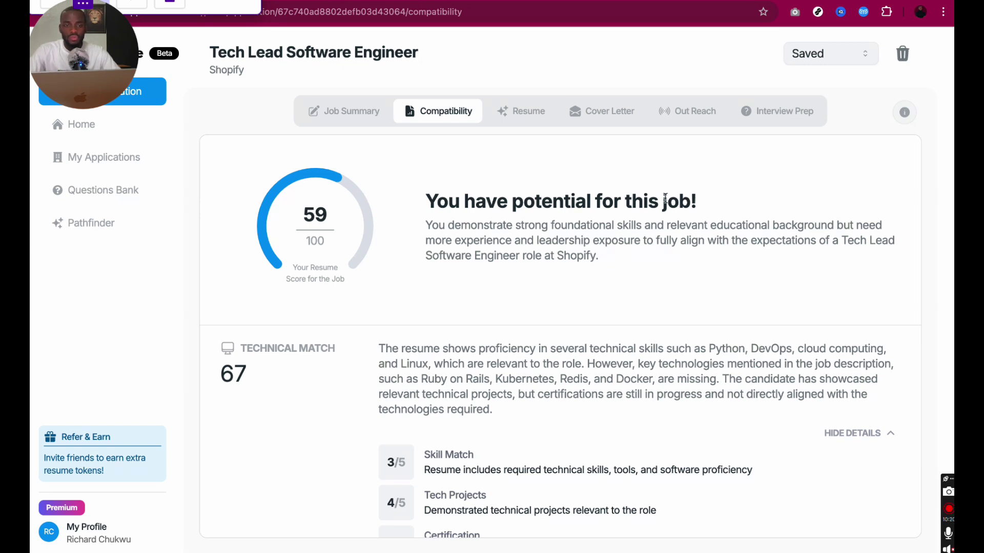
{"action": "left_click", "coordinate": [515, 112]}
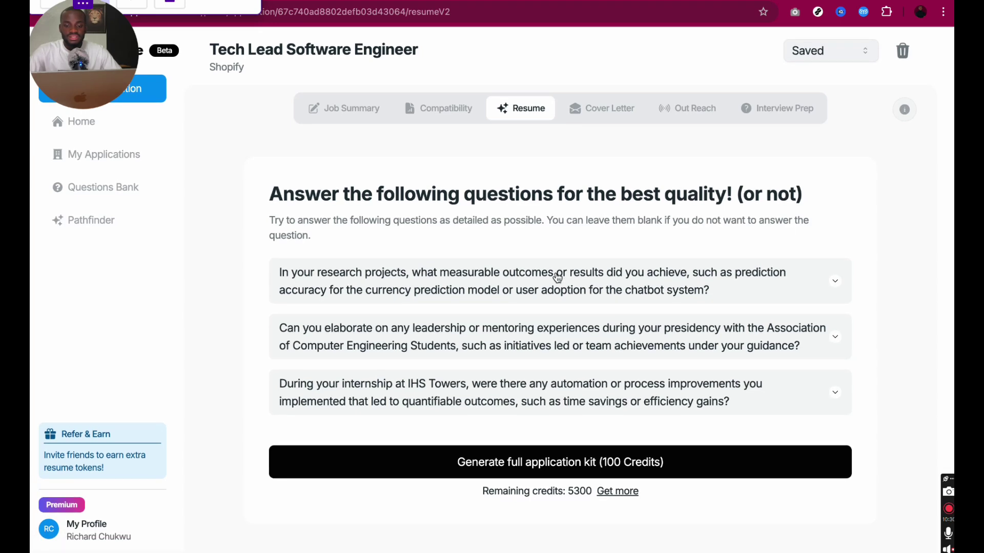
{"action": "scroll", "coordinate": [557, 278], "scroll_direction": "down", "scroll_amount": 1}
{"action": "scroll", "coordinate": [558, 278], "scroll_direction": "up", "scroll_amount": 4}
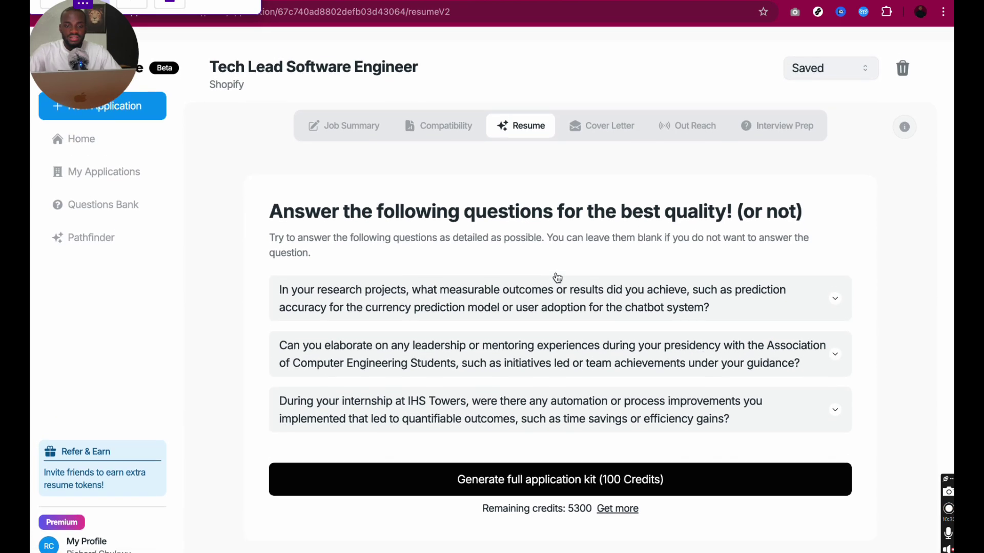
{"action": "scroll", "coordinate": [558, 278], "scroll_direction": "down", "scroll_amount": 3}
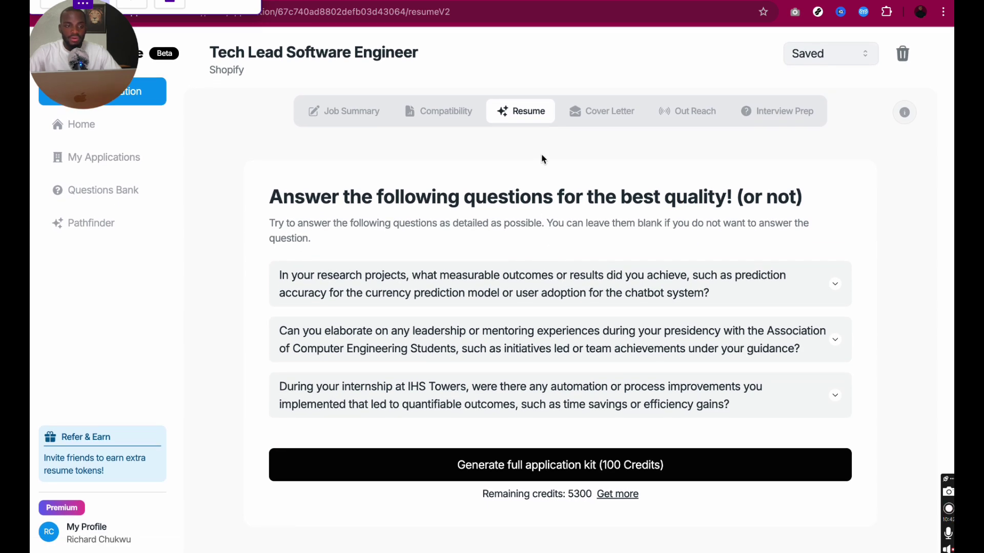
- Look through the Cover Letter, Out Reach and Interview Prep sections, expanding the cover letter question about research project outcomes
{"action": "left_click", "coordinate": [596, 112]}
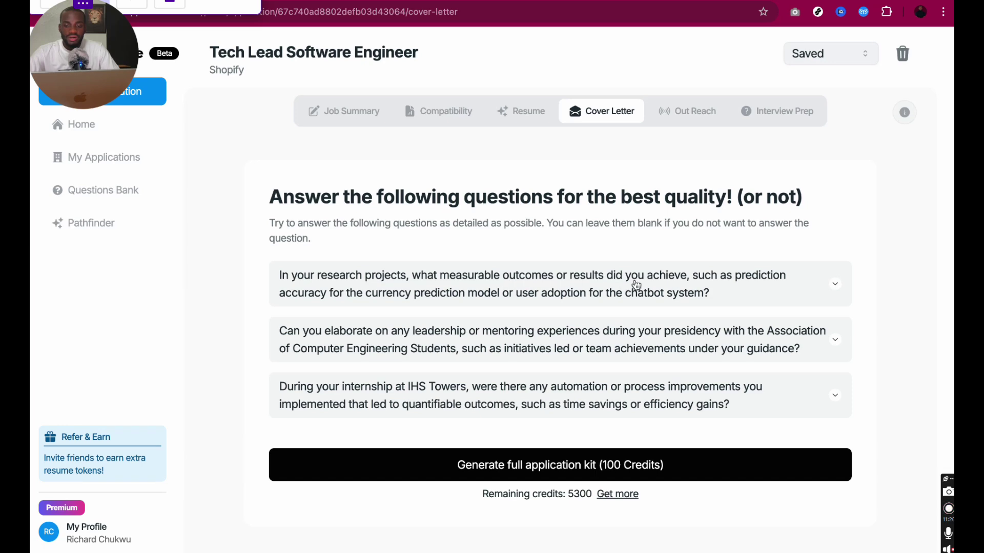
{"action": "left_click", "coordinate": [826, 289]}
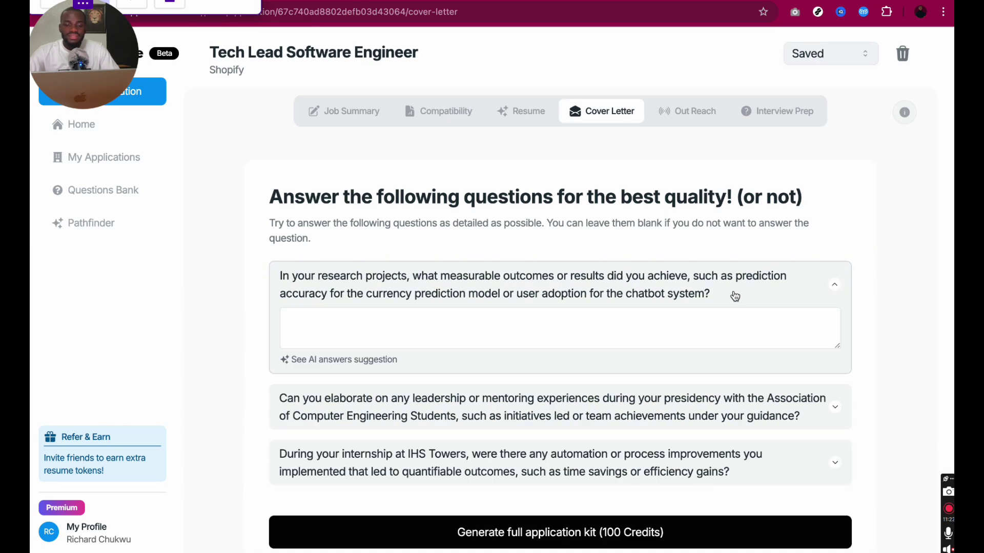
{"action": "scroll", "coordinate": [669, 307], "scroll_direction": "down", "scroll_amount": 2}
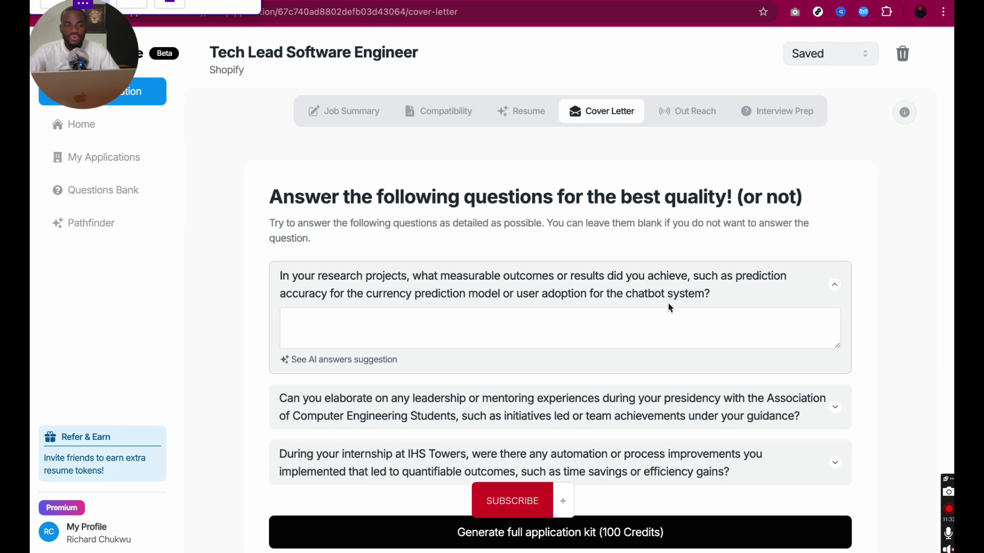
{"action": "left_click", "coordinate": [679, 121]}
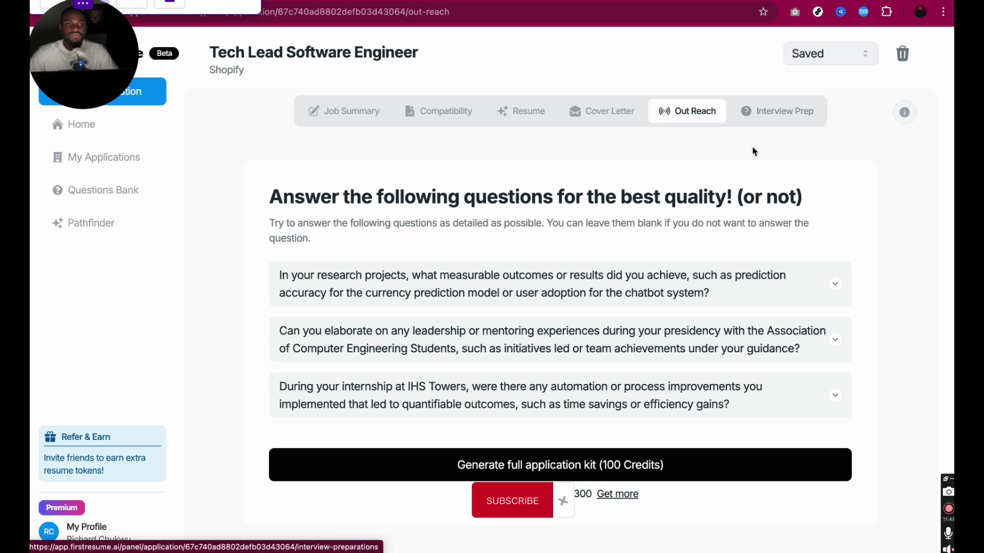
{"action": "left_click", "coordinate": [749, 117]}
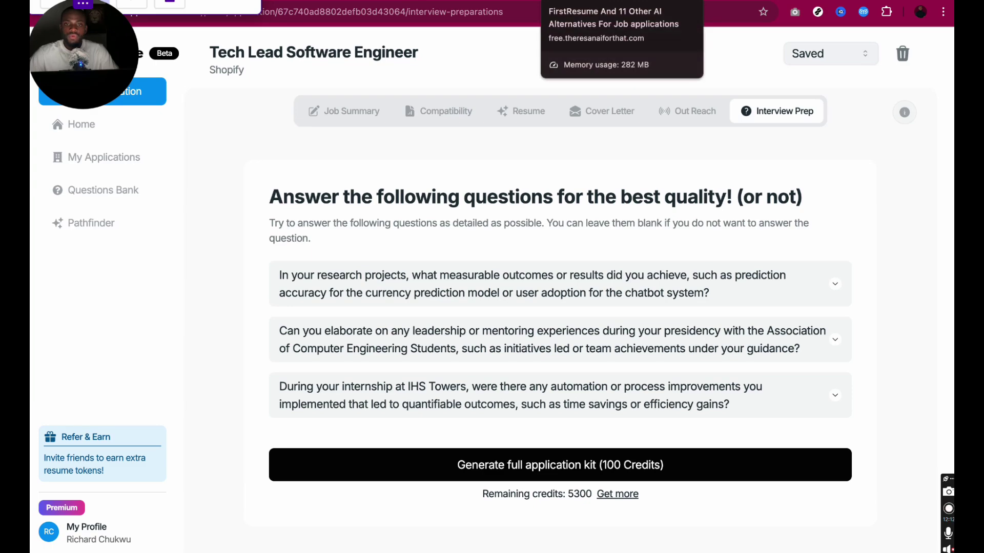
- Switch to the FirstResume page on There's An AI For That and go back to the Job Search tools list
{"action": "left_click", "coordinate": [579, 1]}
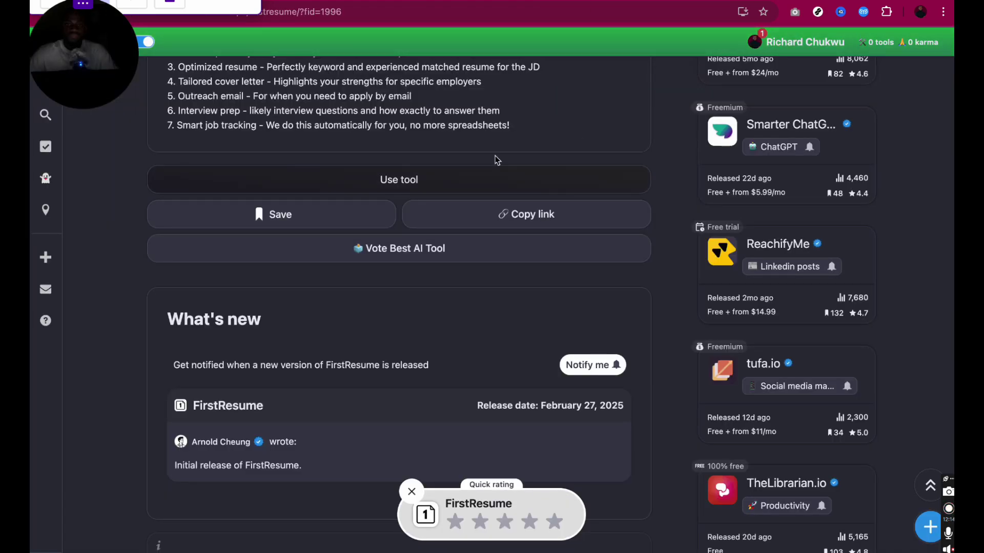
{"action": "scroll", "coordinate": [450, 245], "scroll_direction": "up", "scroll_amount": 7}
{"action": "scroll", "coordinate": [450, 243], "scroll_direction": "up", "scroll_amount": 10}
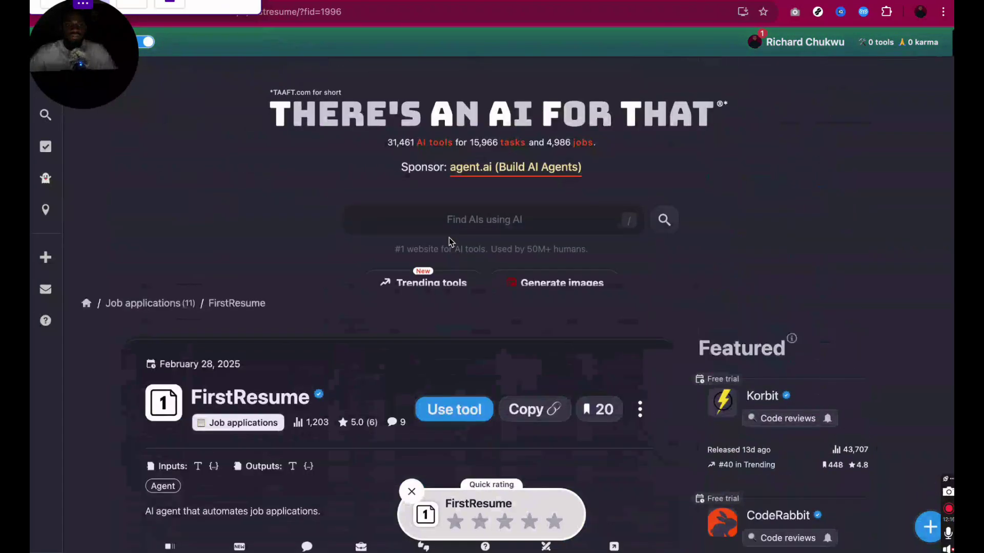
{"action": "scroll", "coordinate": [450, 241], "scroll_direction": "down", "scroll_amount": 5}
{"action": "scroll", "coordinate": [449, 237], "scroll_direction": "up", "scroll_amount": 1}
{"action": "key", "text": "alt+Left"}
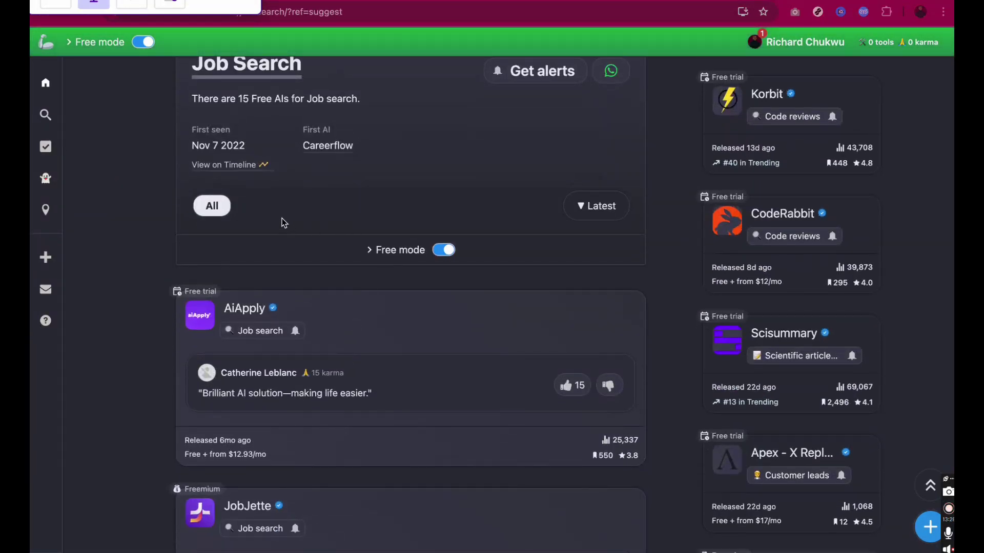
- Sort the Job Search tools by State of the art and browse the list
{"action": "left_click", "coordinate": [582, 205]}
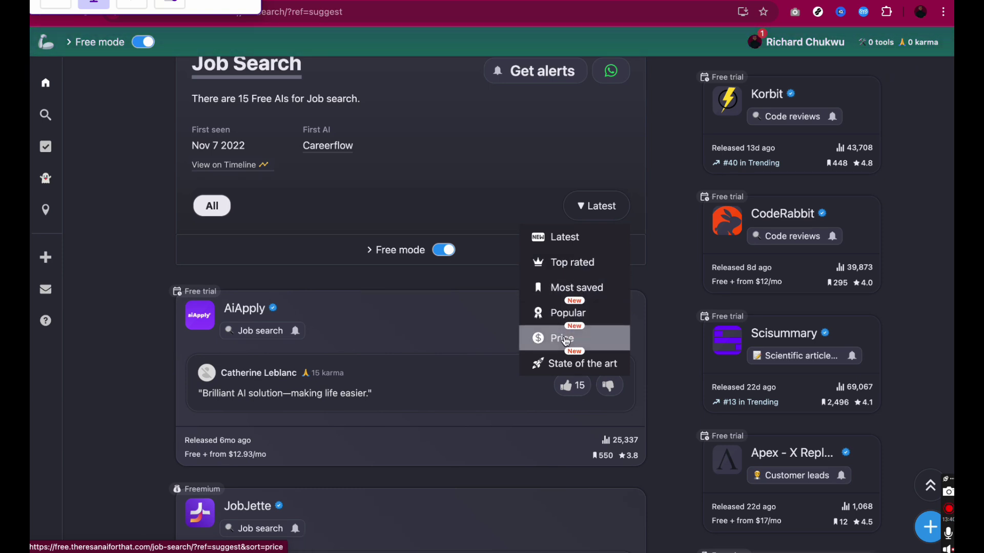
{"action": "left_click", "coordinate": [564, 364]}
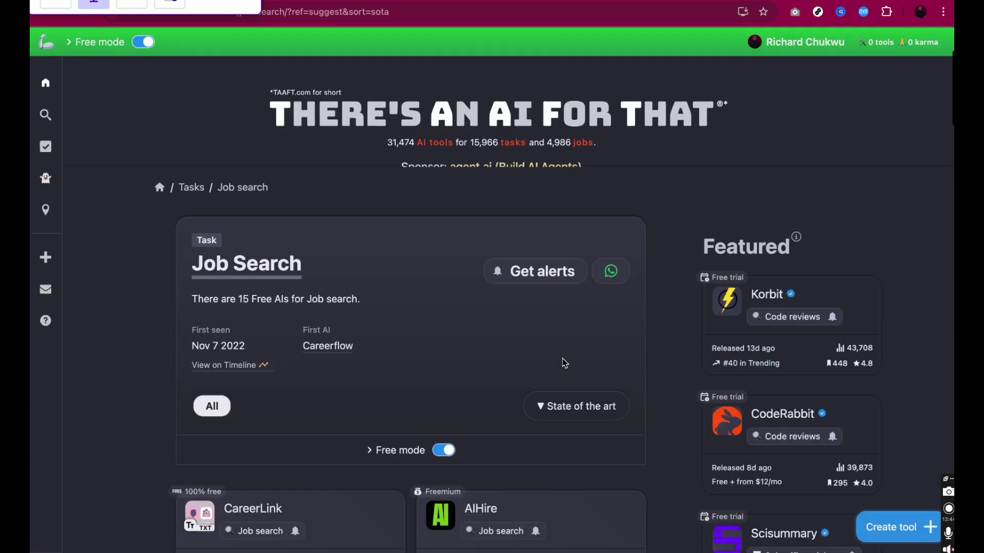
{"action": "scroll", "coordinate": [430, 356], "scroll_direction": "down", "scroll_amount": 8}
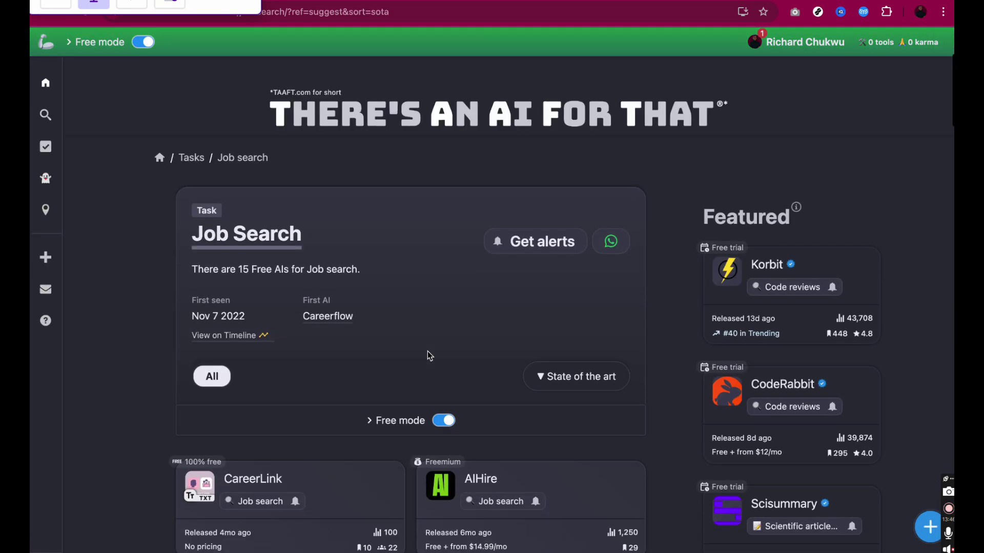
{"action": "scroll", "coordinate": [430, 356], "scroll_direction": "up", "scroll_amount": 4}
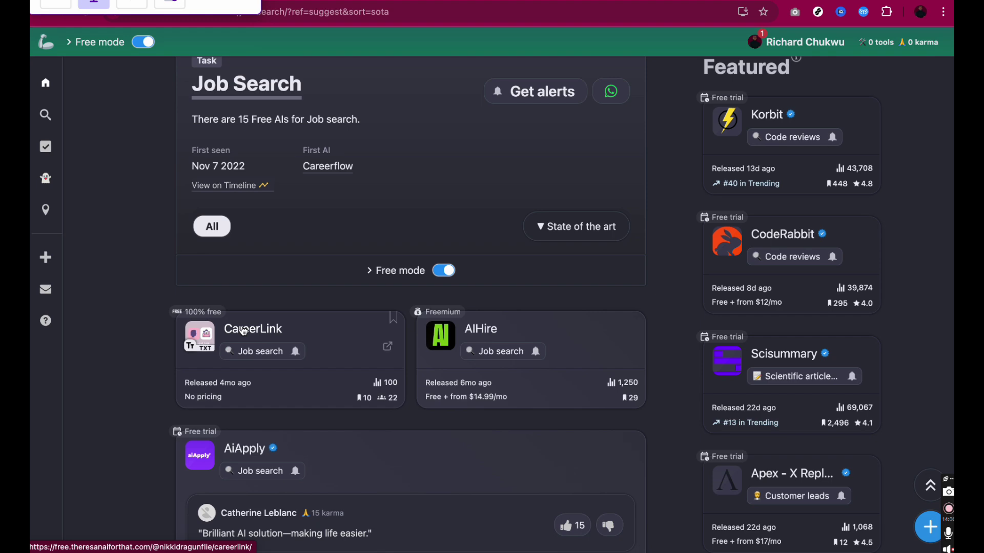
{"action": "scroll", "coordinate": [244, 330], "scroll_direction": "down", "scroll_amount": 5}
{"action": "scroll", "coordinate": [244, 330], "scroll_direction": "up", "scroll_amount": 4}
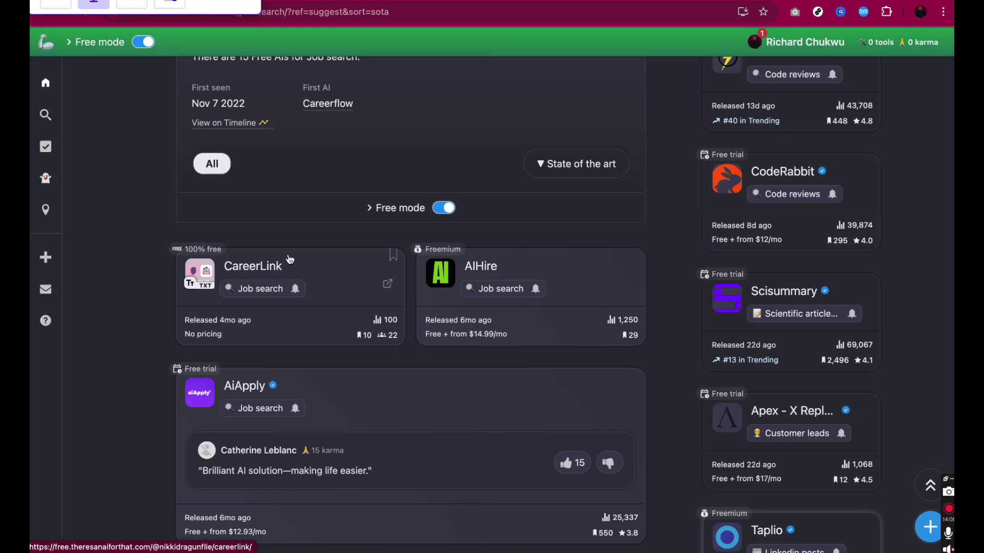
- Open the free CareerLink mini tool and look over its description and input form
{"action": "left_click", "coordinate": [250, 272]}
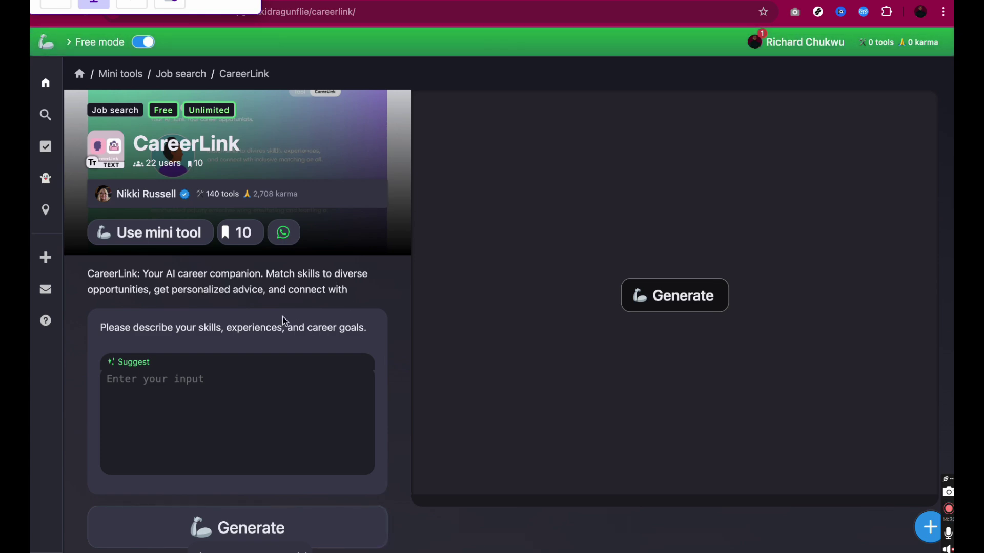
{"action": "scroll", "coordinate": [284, 320], "scroll_direction": "down", "scroll_amount": 4}
{"action": "scroll", "coordinate": [284, 320], "scroll_direction": "up", "scroll_amount": 6}
{"action": "scroll", "coordinate": [284, 319], "scroll_direction": "down", "scroll_amount": 4}
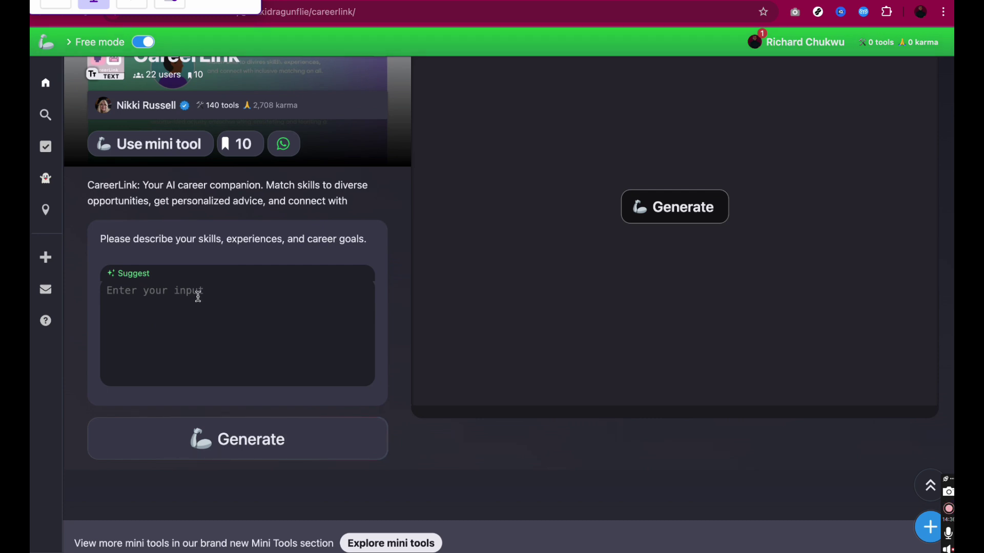
- Enter "Cloud Engineer seeking for roles related to Cloud using Azure" as the career description and generate the CareerLink response
{"action": "left_click", "coordinate": [198, 297]}
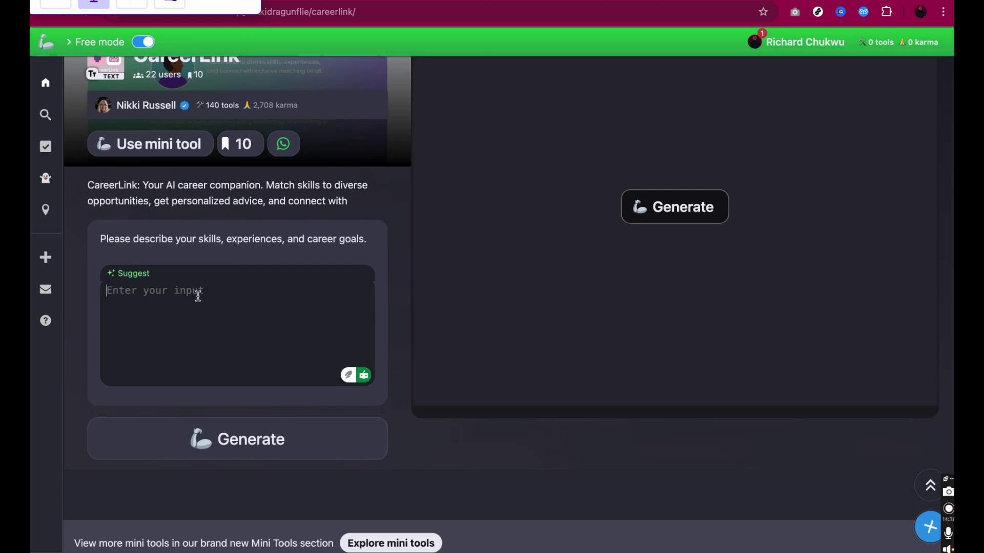
{"action": "type", "text": "Cloud"}
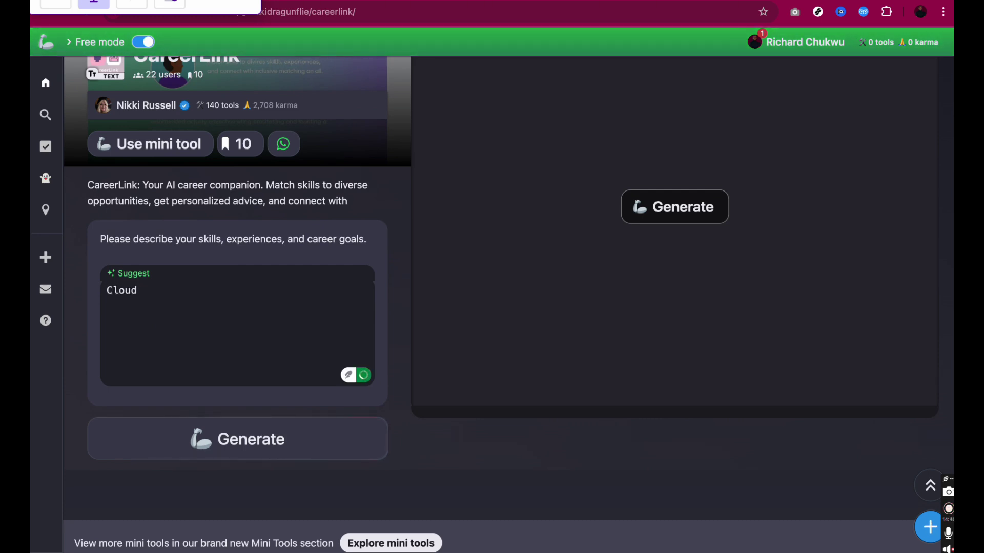
{"action": "type", "text": " Enigin"}
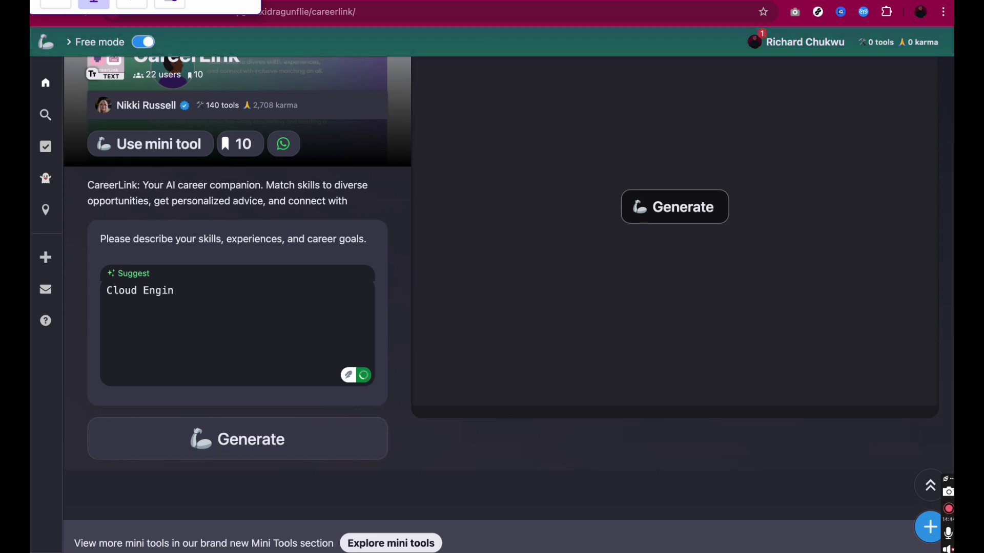
{"action": "type", "text": "ner seeking for "}
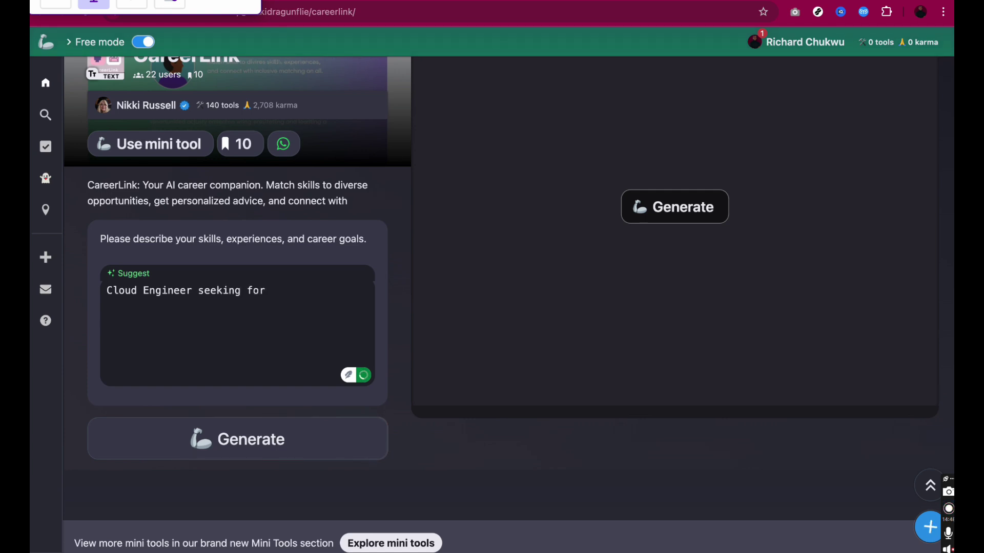
{"action": "type", "text": "roles related to Cloud using "}
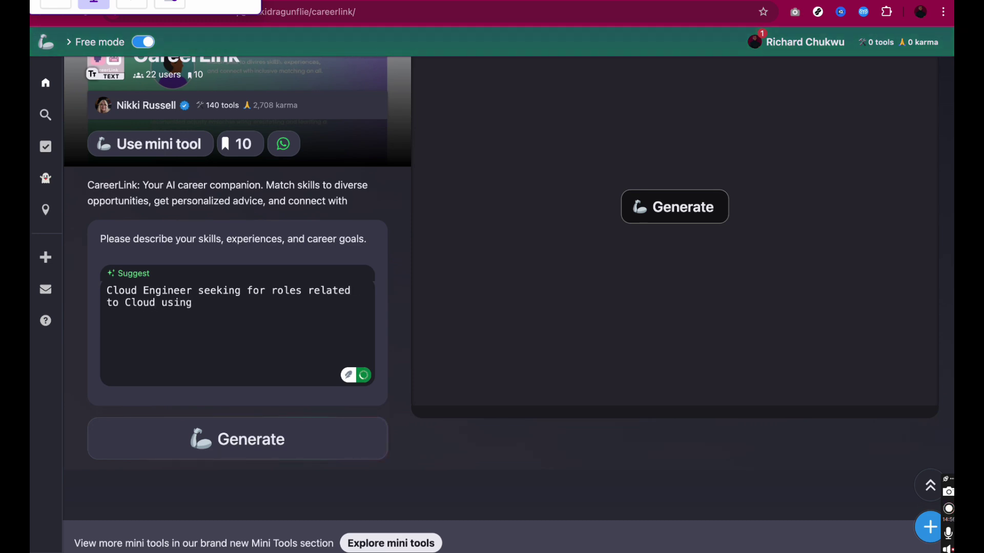
{"action": "type", "text": "Azure"}
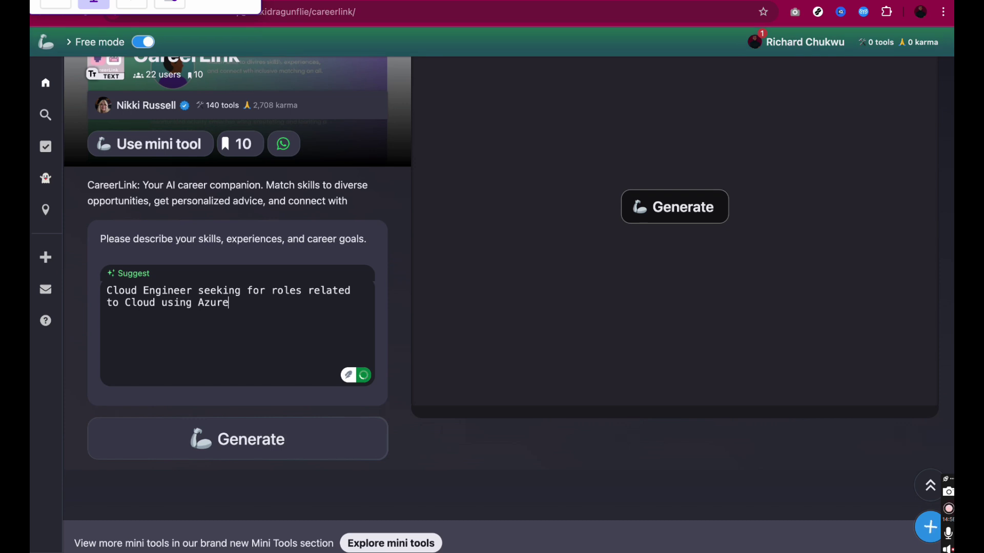
{"action": "left_click", "coordinate": [154, 458]}
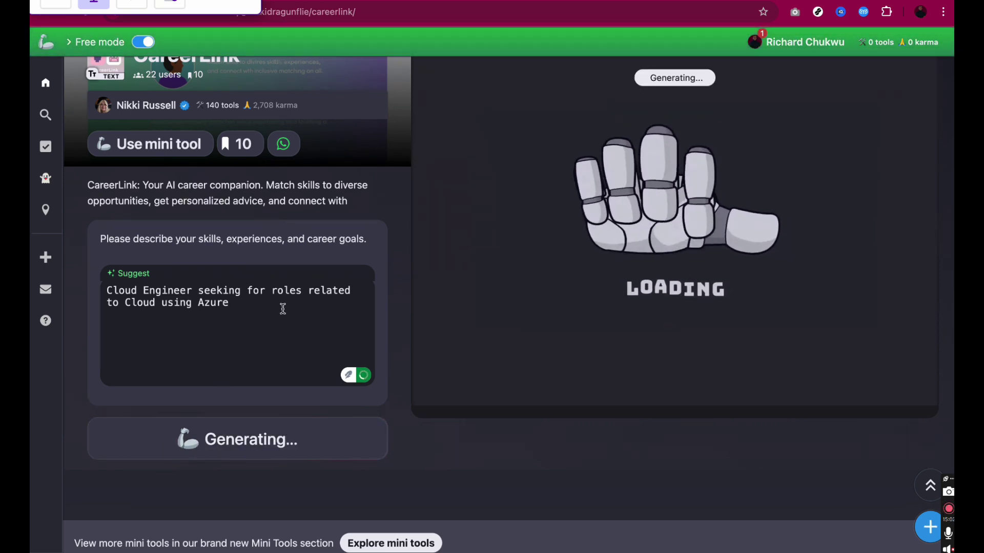
- Read through CareerLink's generated job matches, career advice, mentorship and industry trends, and skim the other users' generations on the page
{"action": "scroll", "coordinate": [343, 201], "scroll_direction": "up", "scroll_amount": 7}
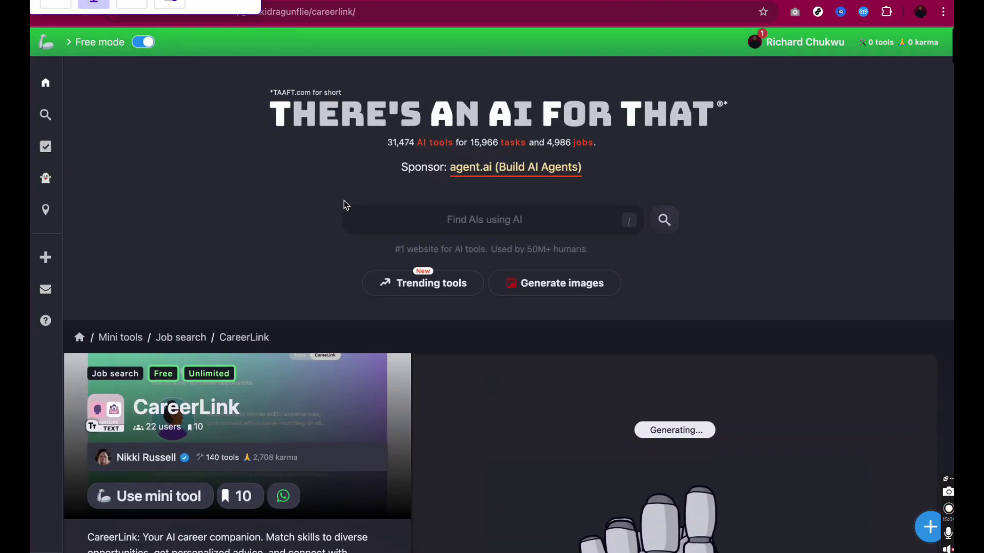
{"action": "scroll", "coordinate": [344, 201], "scroll_direction": "down", "scroll_amount": 5}
{"action": "scroll", "coordinate": [343, 201], "scroll_direction": "down", "scroll_amount": 1}
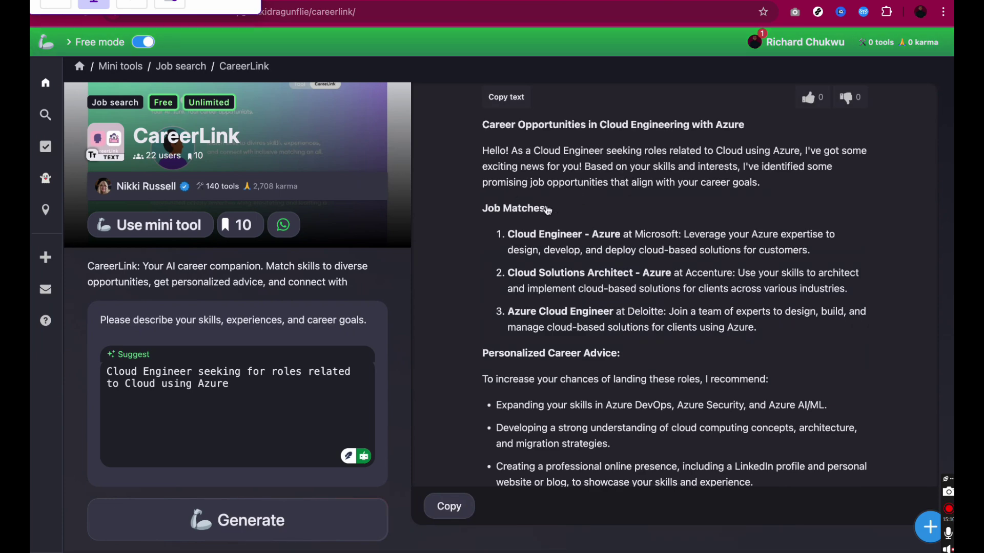
{"action": "scroll", "coordinate": [593, 192], "scroll_direction": "up", "scroll_amount": 5}
{"action": "scroll", "coordinate": [594, 191], "scroll_direction": "down", "scroll_amount": 5}
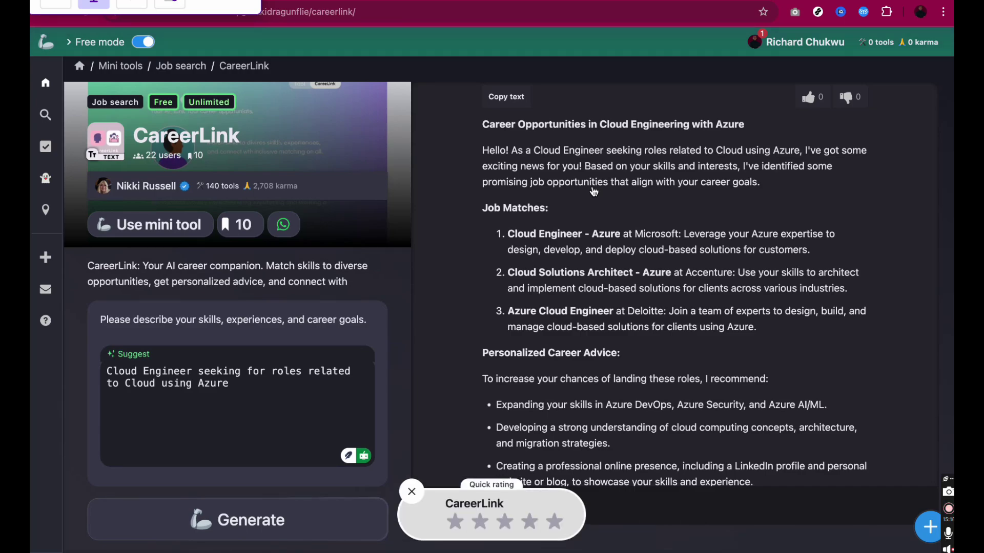
{"action": "scroll", "coordinate": [594, 192], "scroll_direction": "down", "scroll_amount": 6}
{"action": "scroll", "coordinate": [594, 191], "scroll_direction": "down", "scroll_amount": 9}
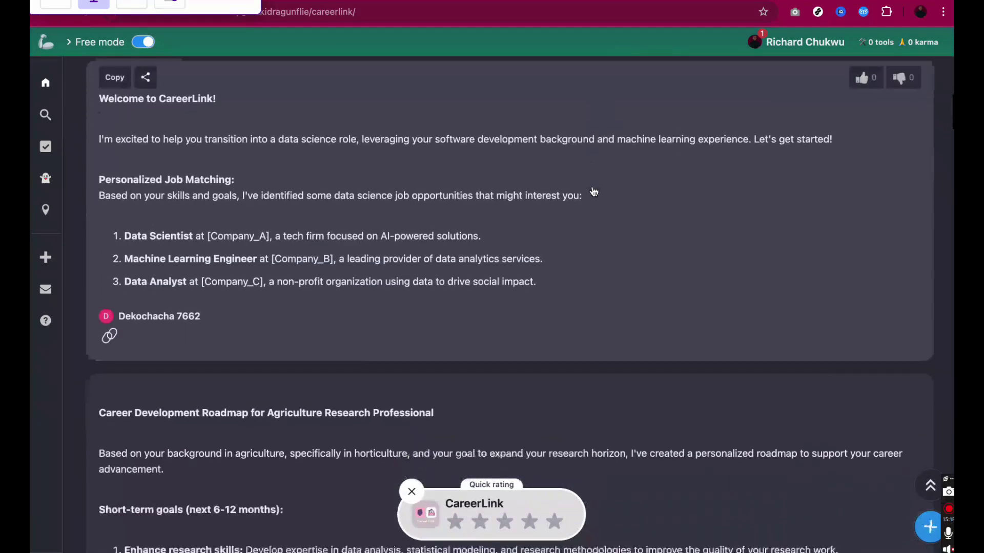
{"action": "scroll", "coordinate": [594, 192], "scroll_direction": "up", "scroll_amount": 17}
{"action": "scroll", "coordinate": [594, 192], "scroll_direction": "down", "scroll_amount": 15}
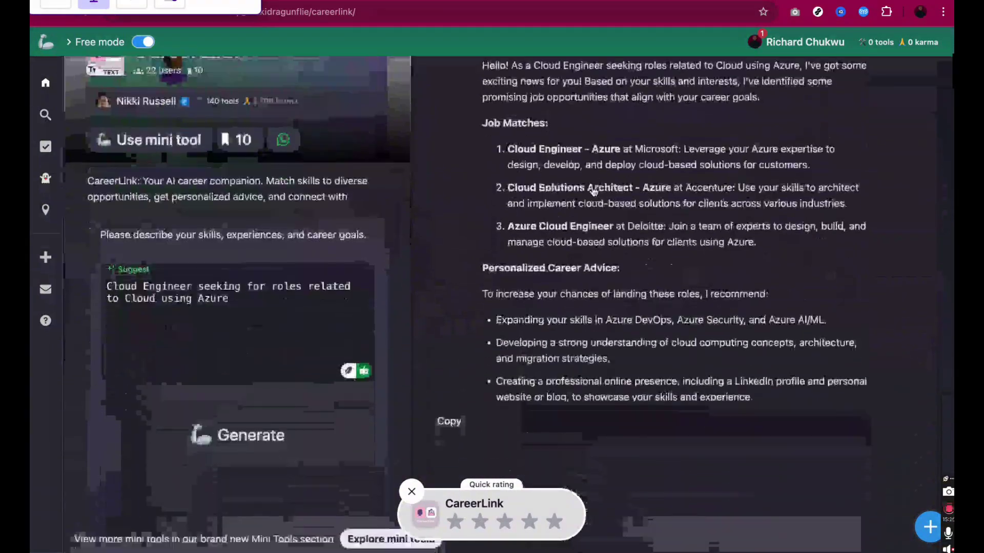
{"action": "scroll", "coordinate": [593, 191], "scroll_direction": "down", "scroll_amount": 5}
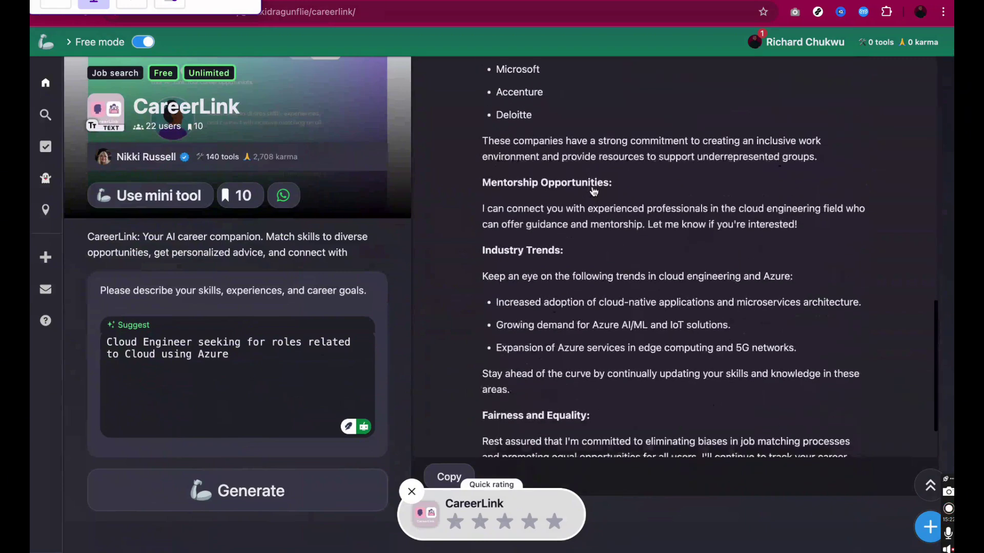
{"action": "scroll", "coordinate": [594, 192], "scroll_direction": "down", "scroll_amount": 6}
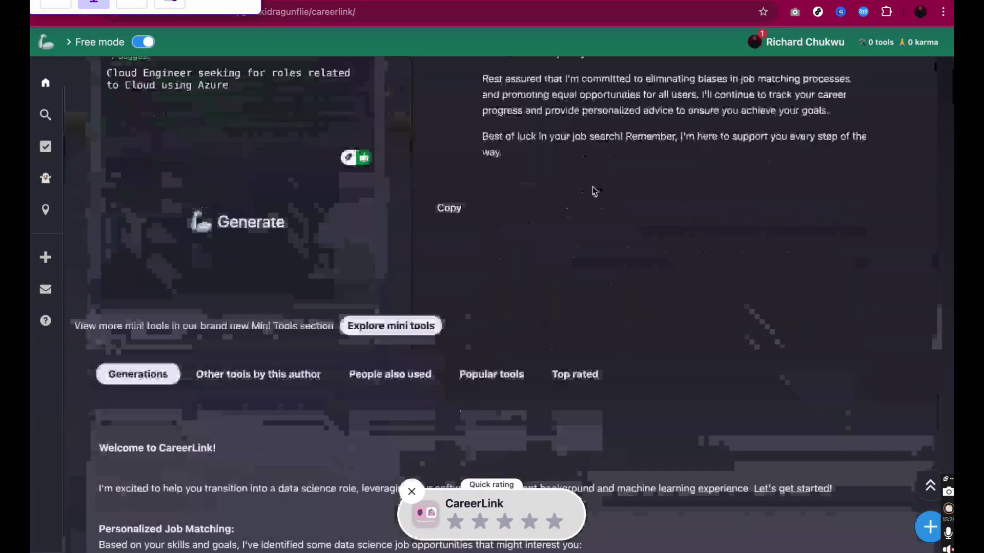
{"action": "scroll", "coordinate": [594, 198], "scroll_direction": "down", "scroll_amount": 5}
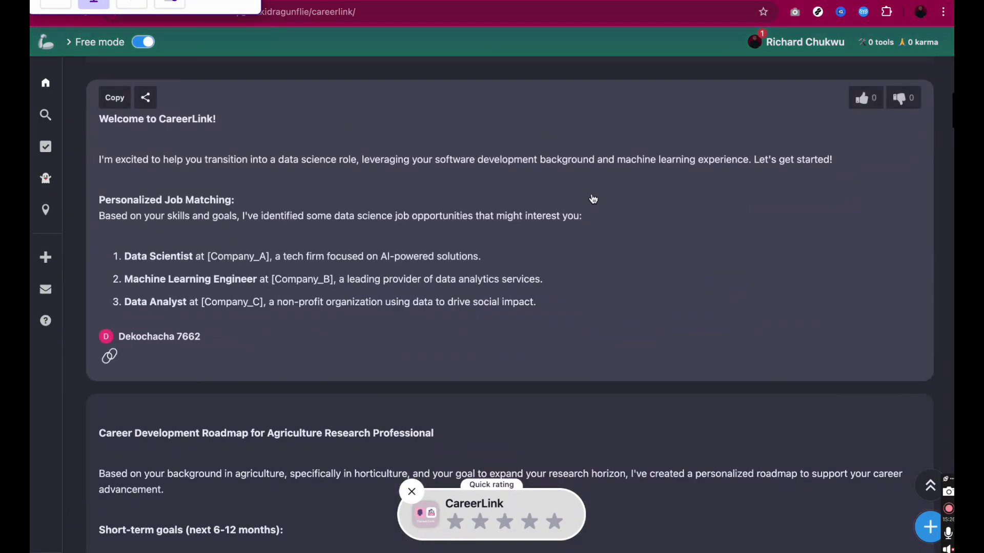
{"action": "scroll", "coordinate": [594, 199], "scroll_direction": "up", "scroll_amount": 12}
{"action": "scroll", "coordinate": [594, 199], "scroll_direction": "up", "scroll_amount": 4}
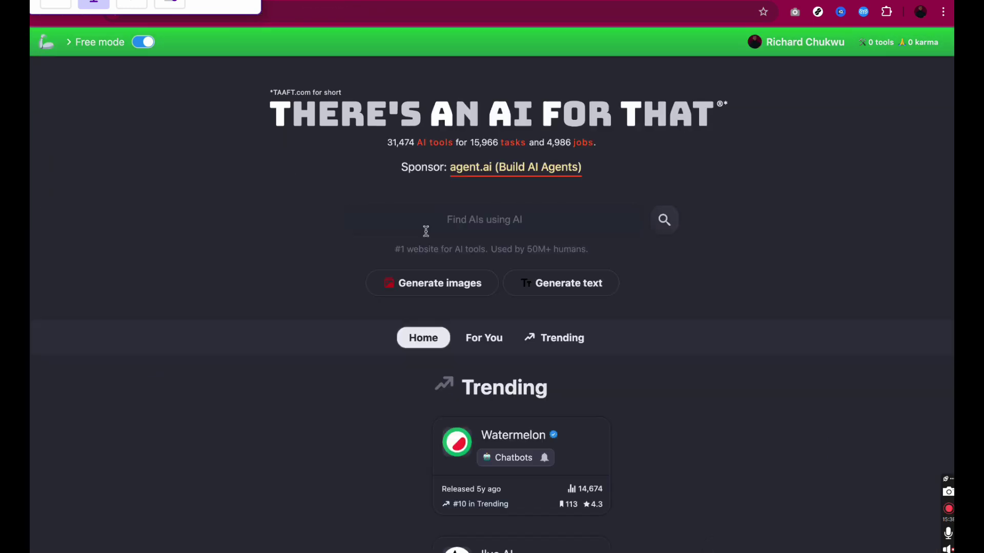
- Skim the Just released and Trending AI tools on the There's An AI For That home page
{"action": "scroll", "coordinate": [426, 333], "scroll_direction": "down", "scroll_amount": 5}
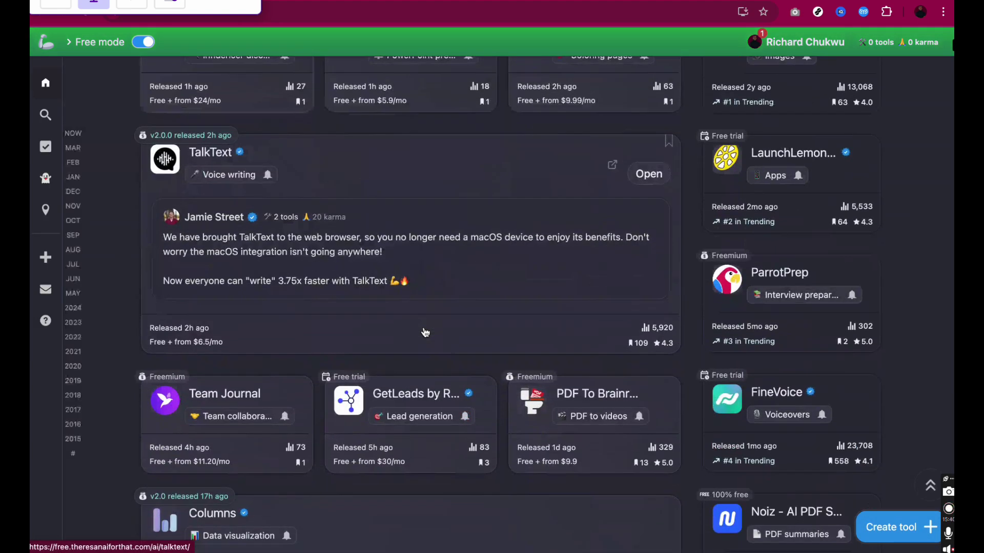
{"action": "scroll", "coordinate": [426, 333], "scroll_direction": "up", "scroll_amount": 5}
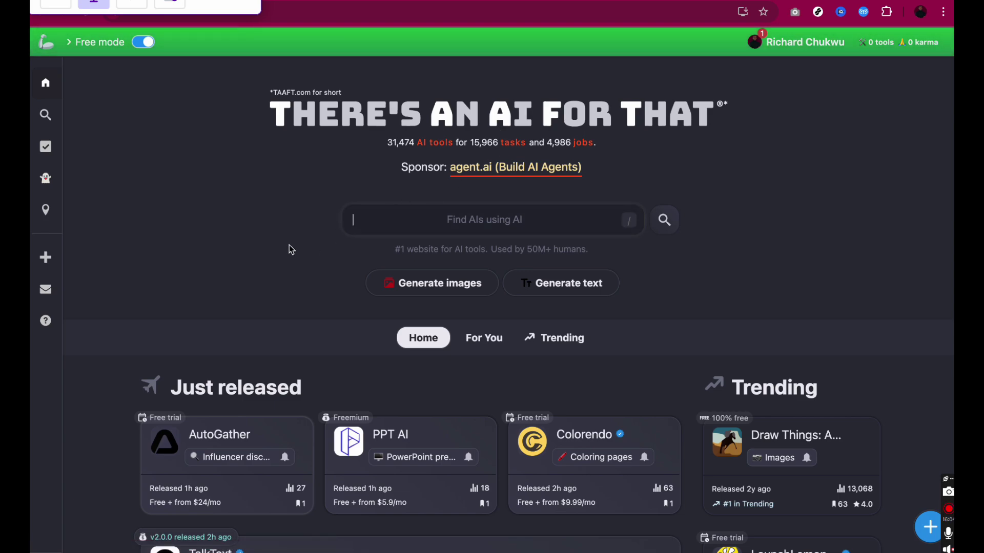
{"action": "scroll", "coordinate": [288, 248], "scroll_direction": "down", "scroll_amount": 10}
{"action": "scroll", "coordinate": [288, 249], "scroll_direction": "up", "scroll_amount": 10}
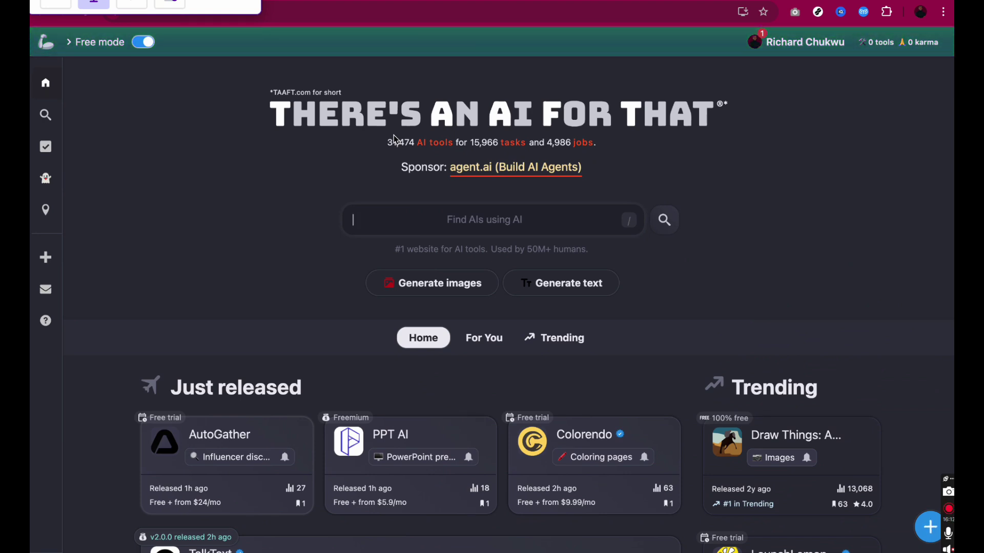
{"action": "left_click", "coordinate": [173, 2]}
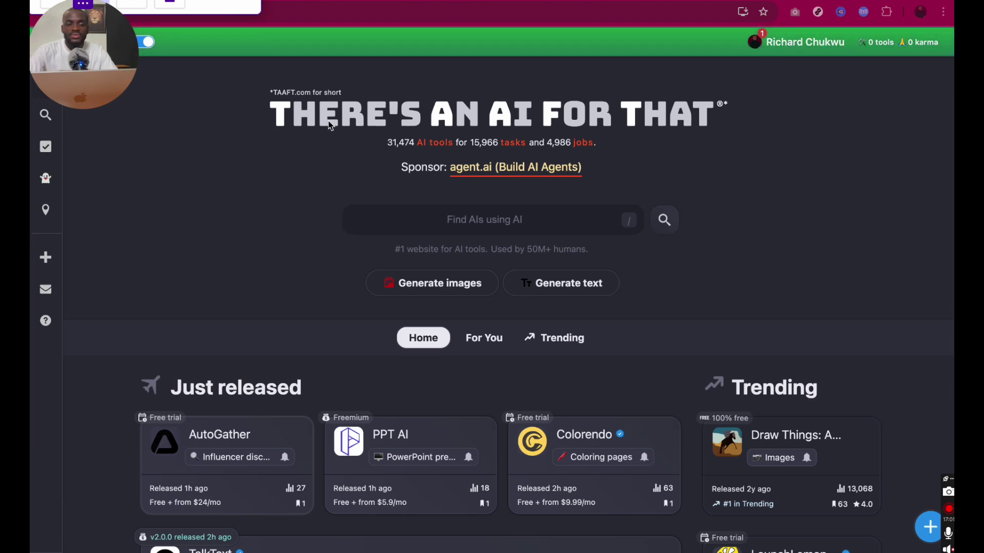
{"action": "scroll", "coordinate": [330, 126], "scroll_direction": "down", "scroll_amount": 3}
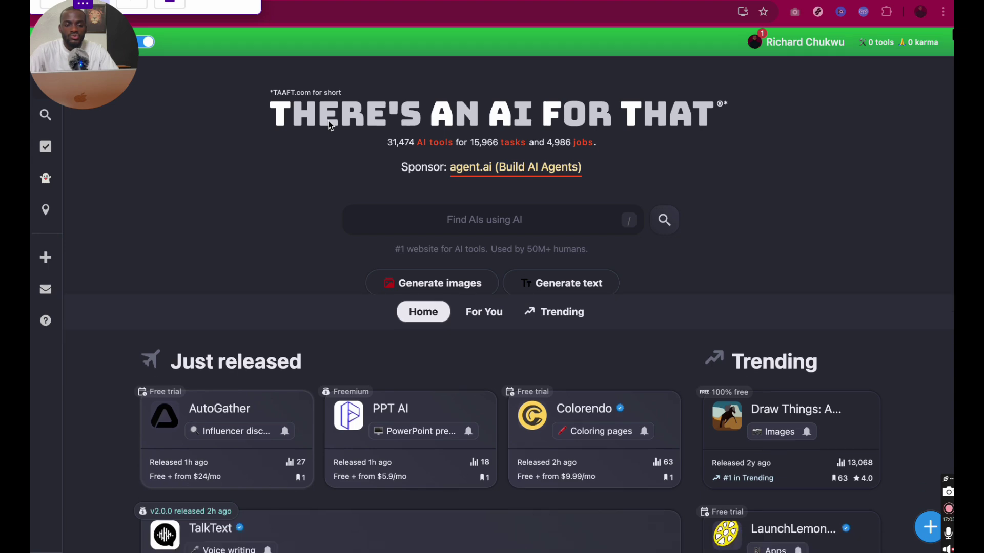
{"action": "scroll", "coordinate": [330, 126], "scroll_direction": "up", "scroll_amount": 3}
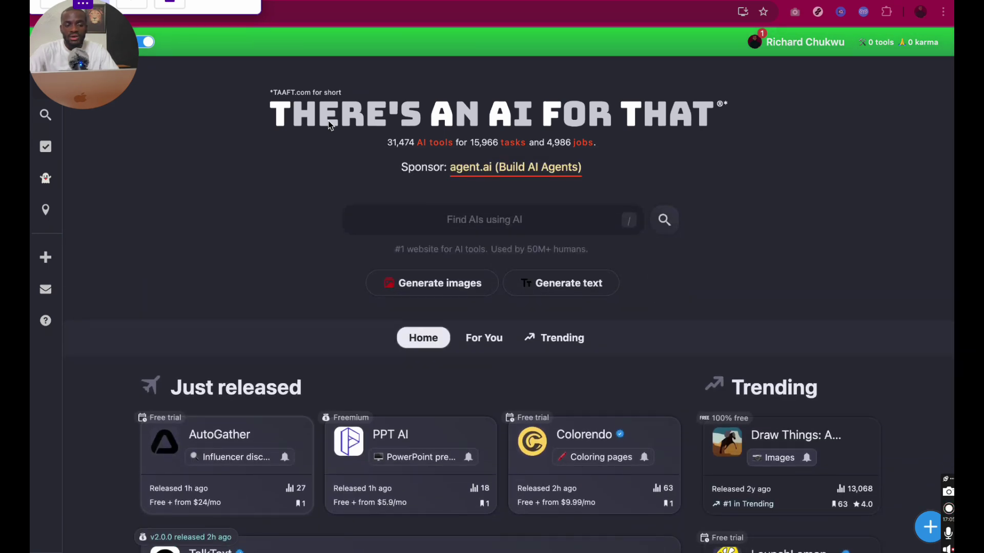